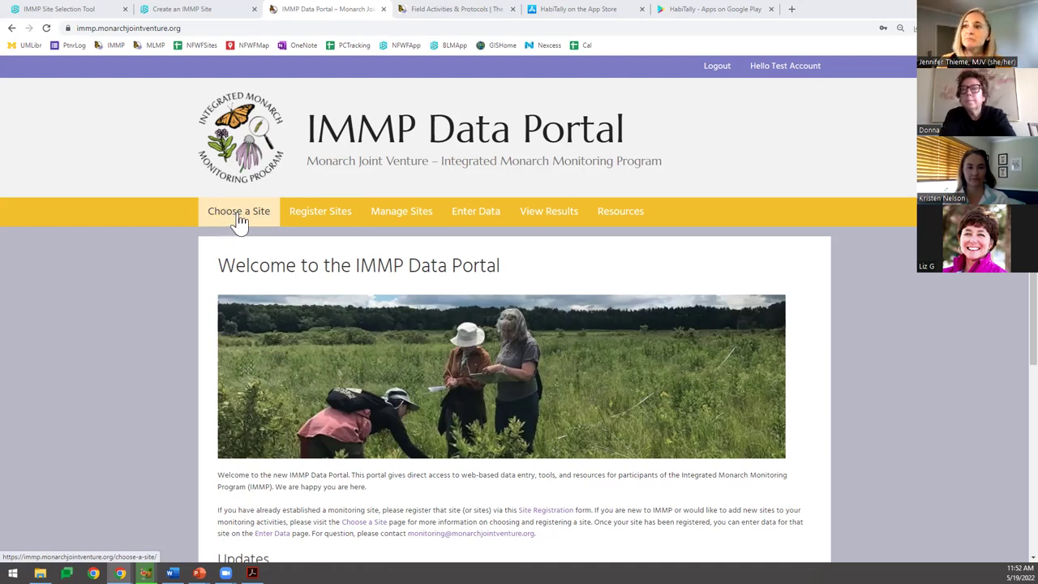
Go to Register Sites and open the Register a New Site form.
left_click(320, 217)
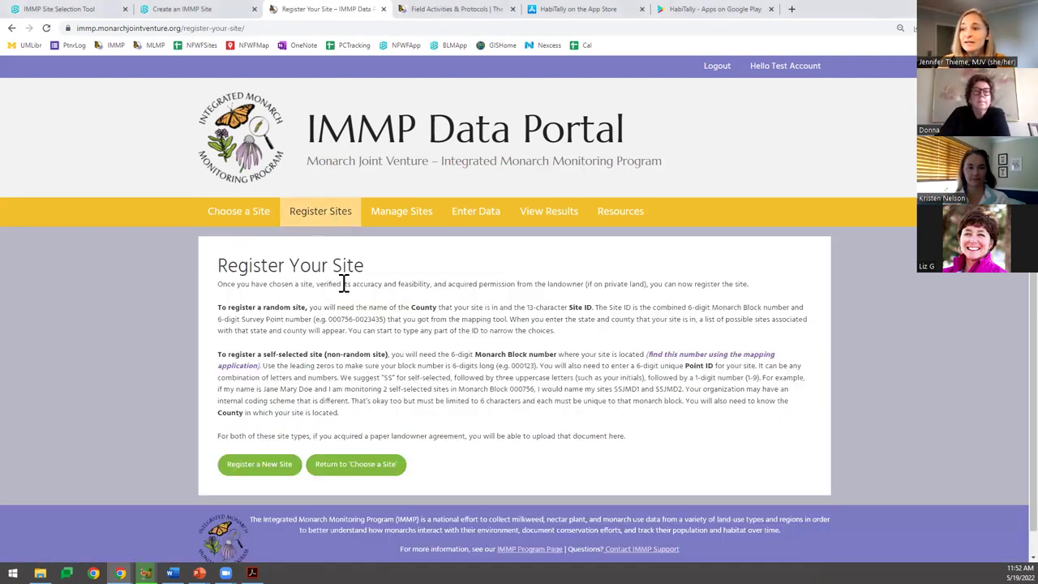
scroll(246, 452, "down", 1)
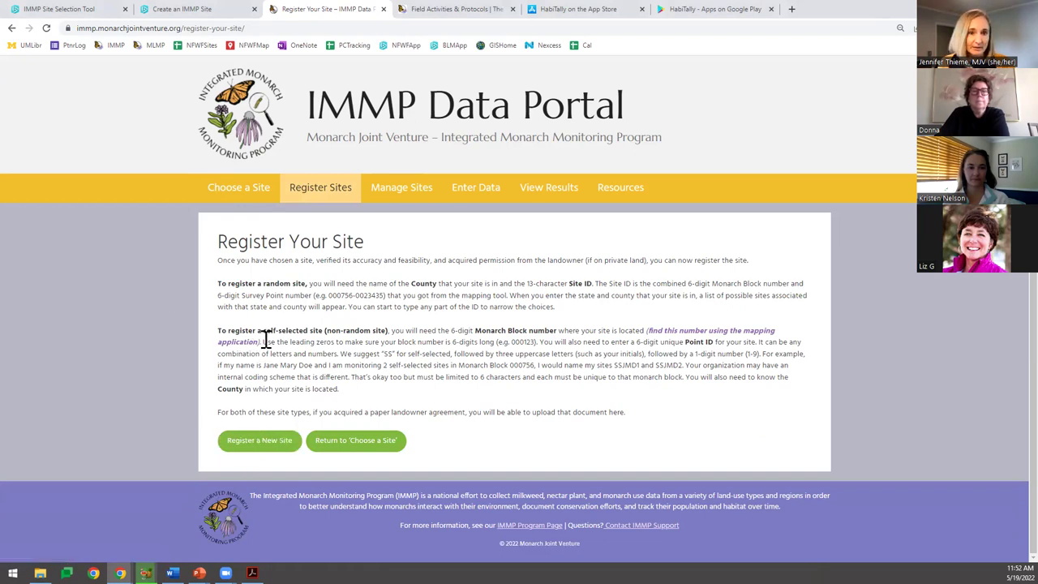
left_click(269, 451)
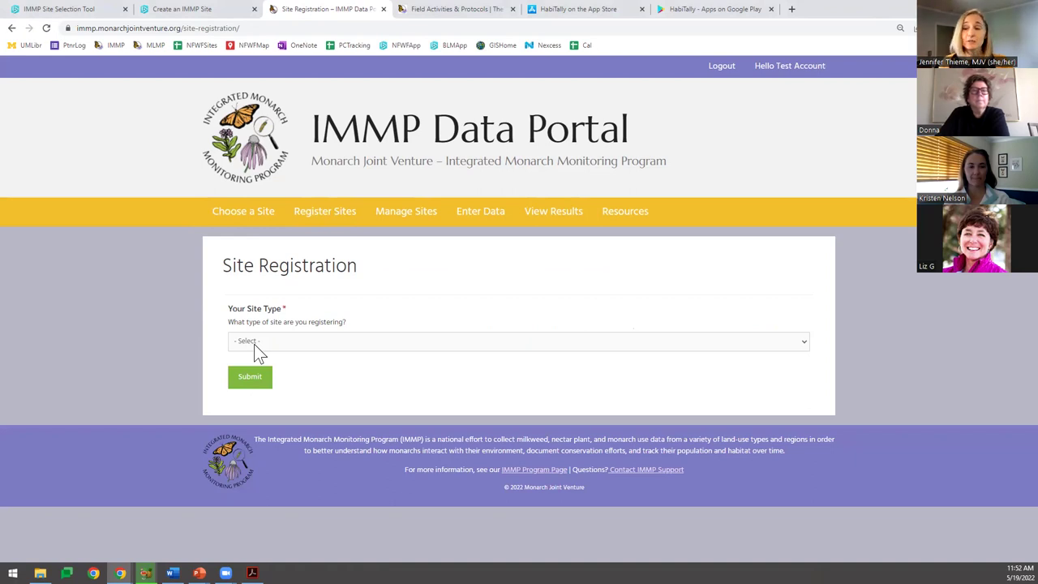
Set the Site Type to Self-selected site.
left_click(254, 343)
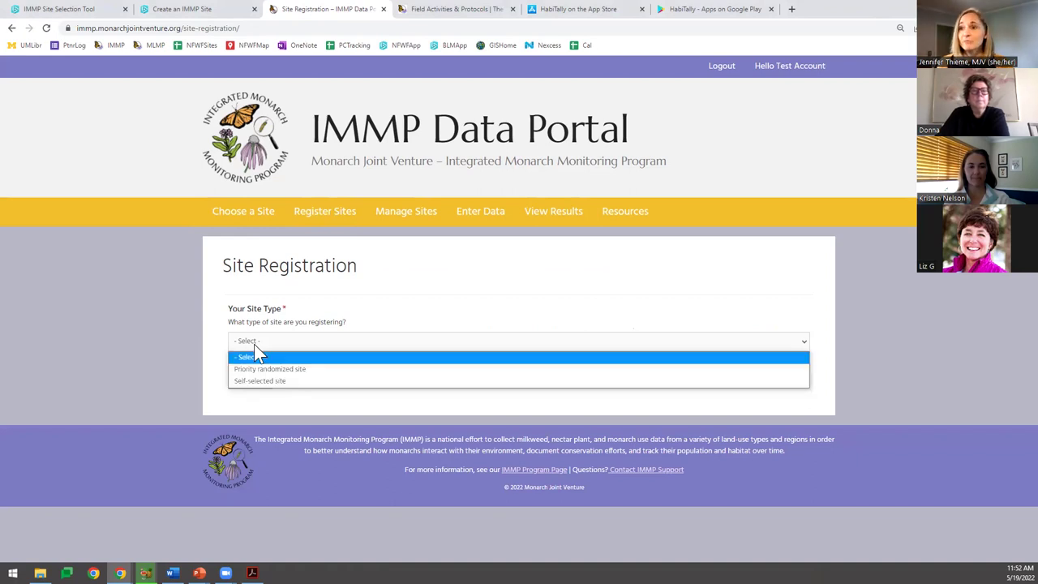
left_click(276, 381)
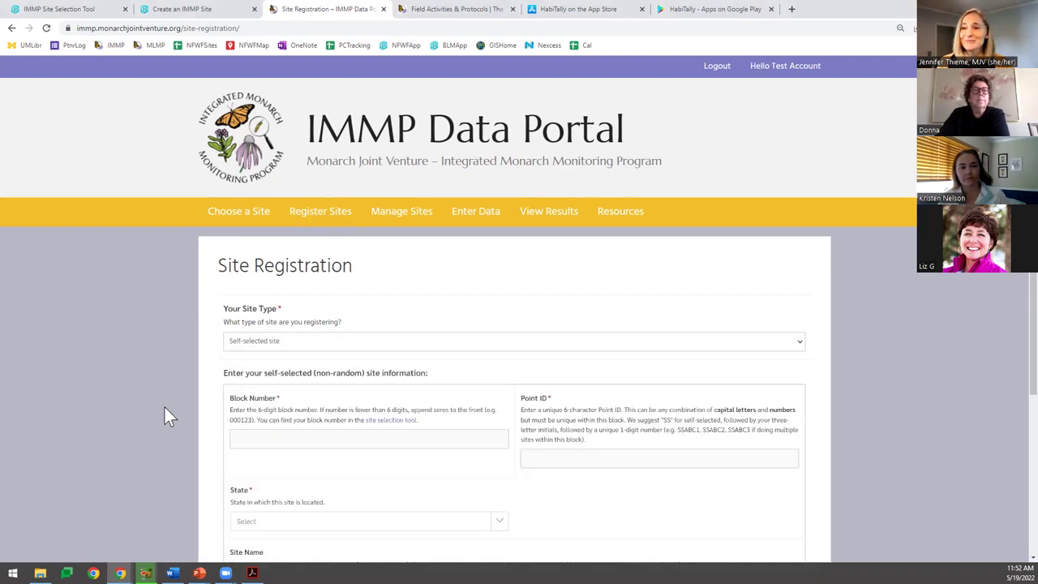
scroll(156, 381, "down", 2)
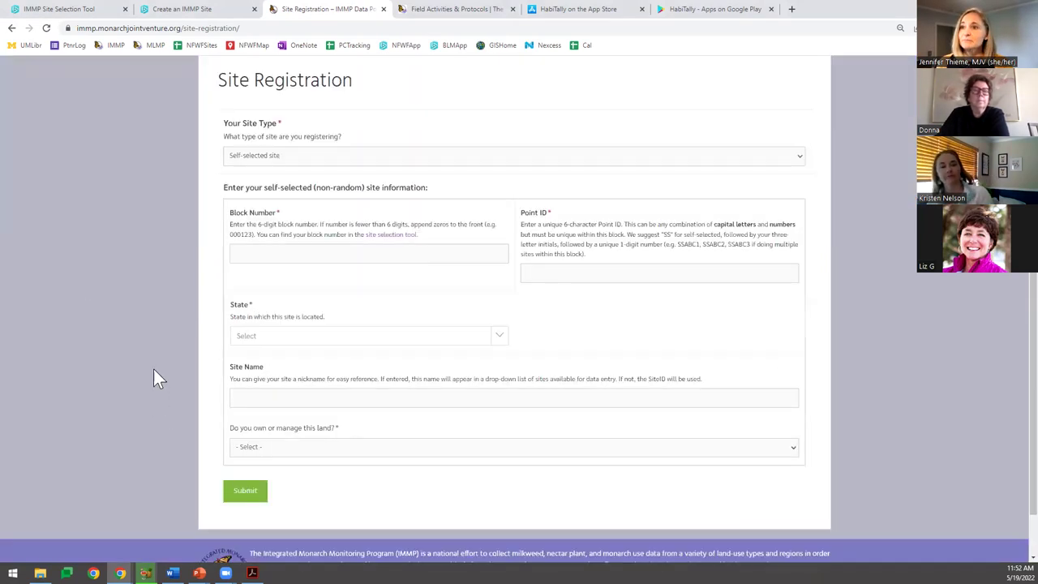
scroll(153, 368, "down", 1)
Enter block number 061455 and Point ID SSKIT4.
left_click(284, 193)
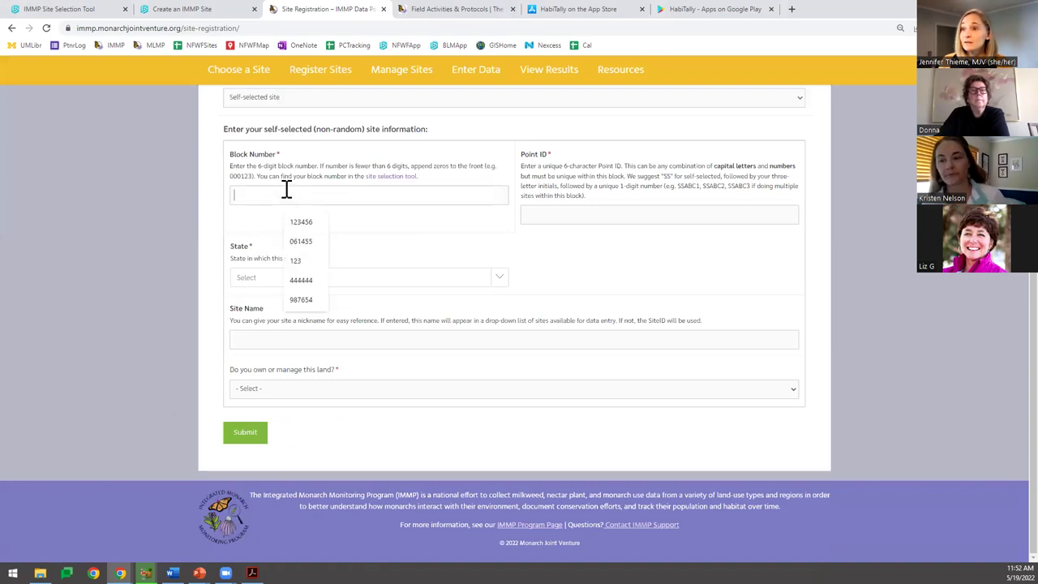
type("0")
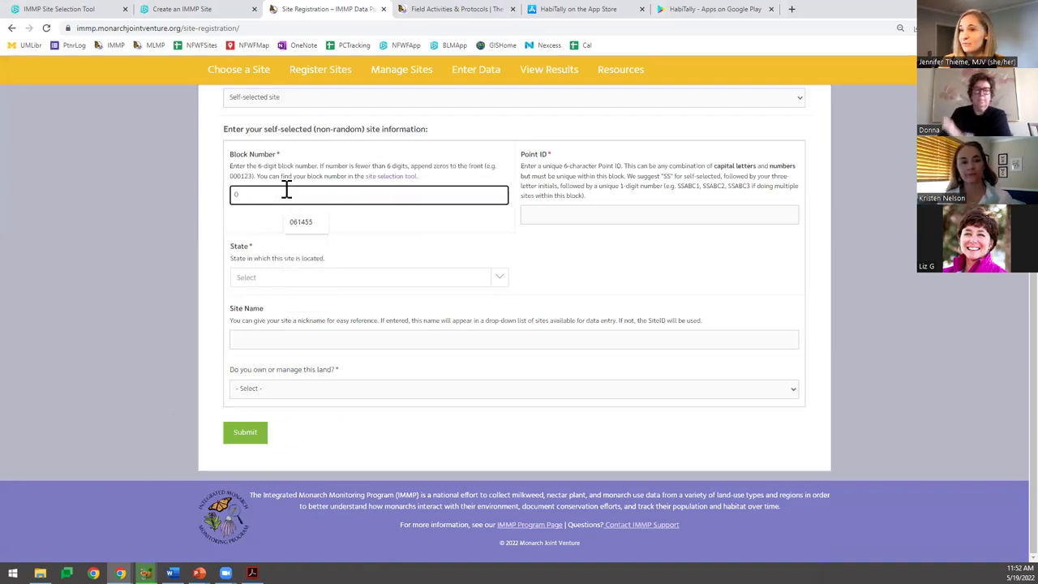
type("1")
key("BackSpace")
type("6")
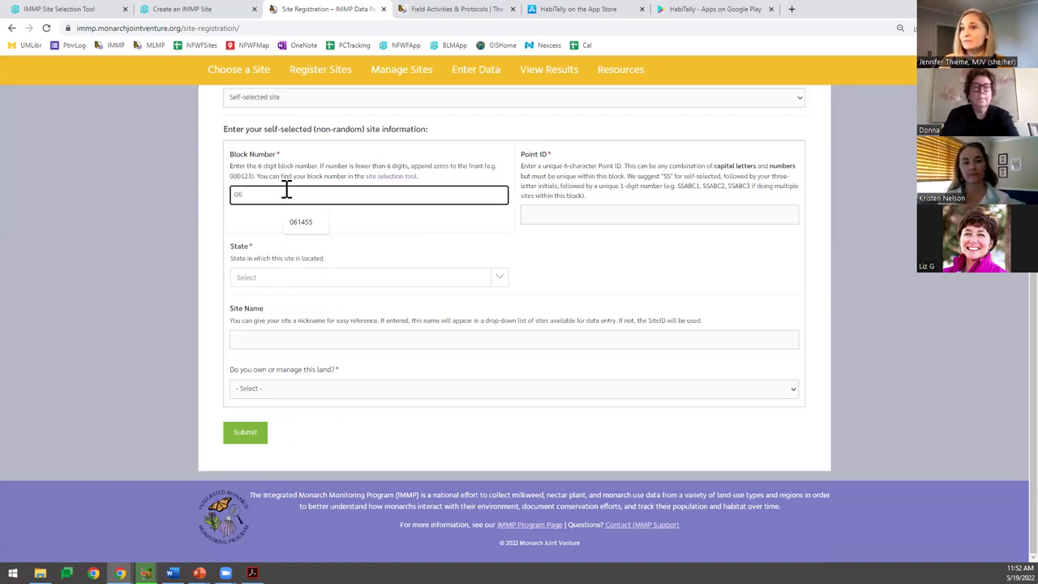
type("1455")
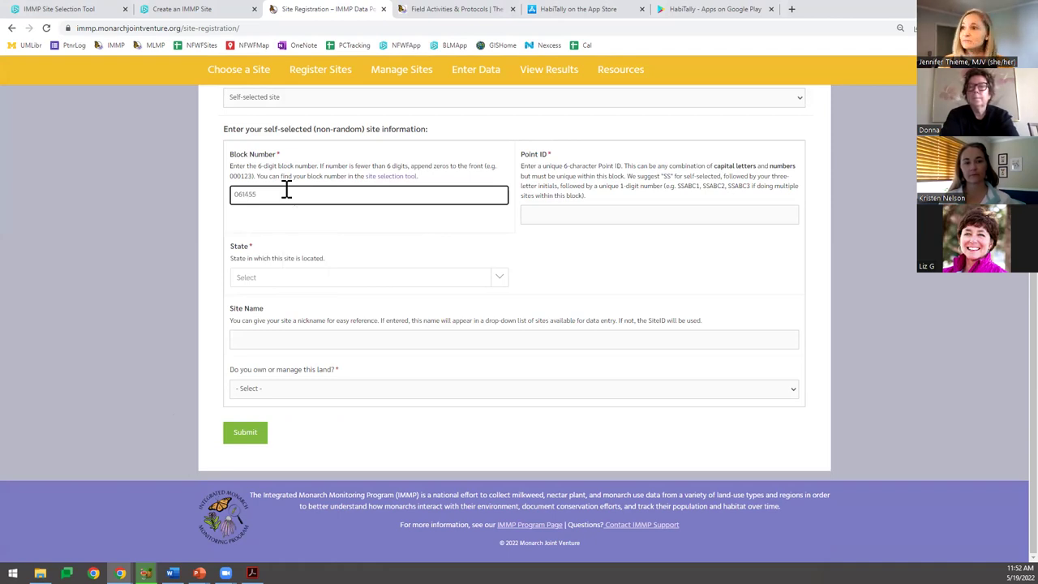
key("Tab")
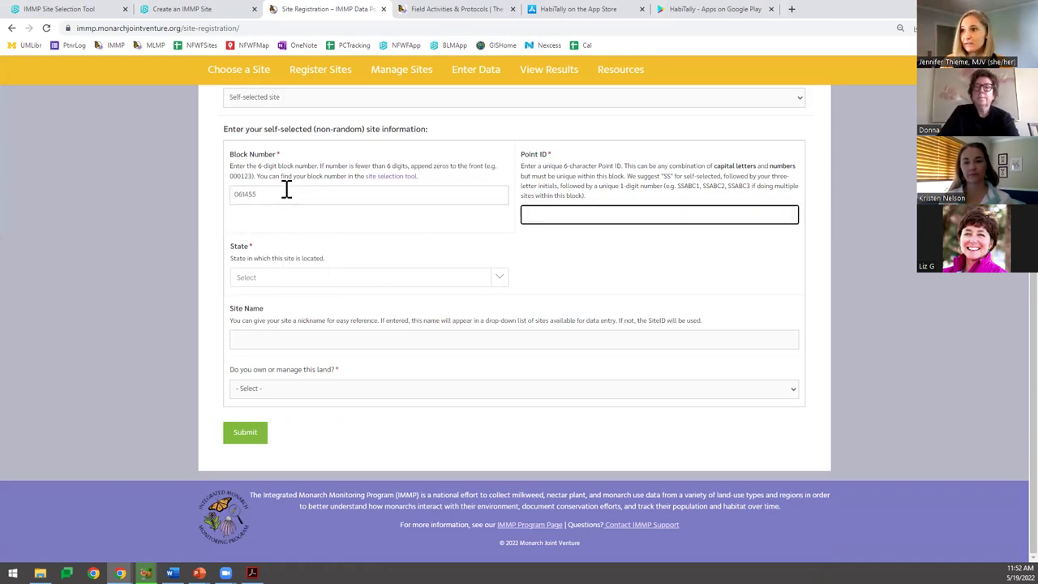
type("SSKIT")
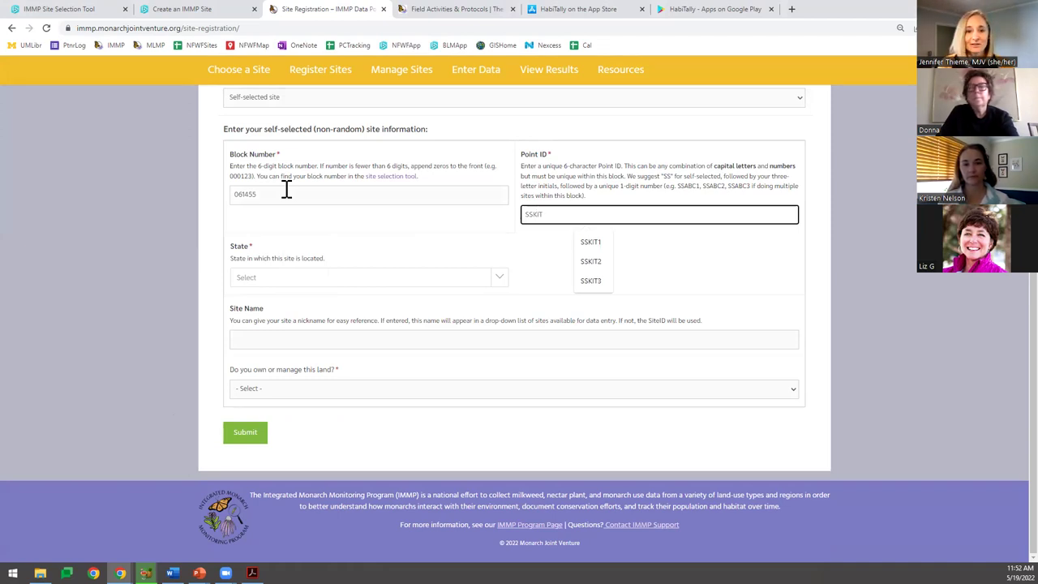
type("4")
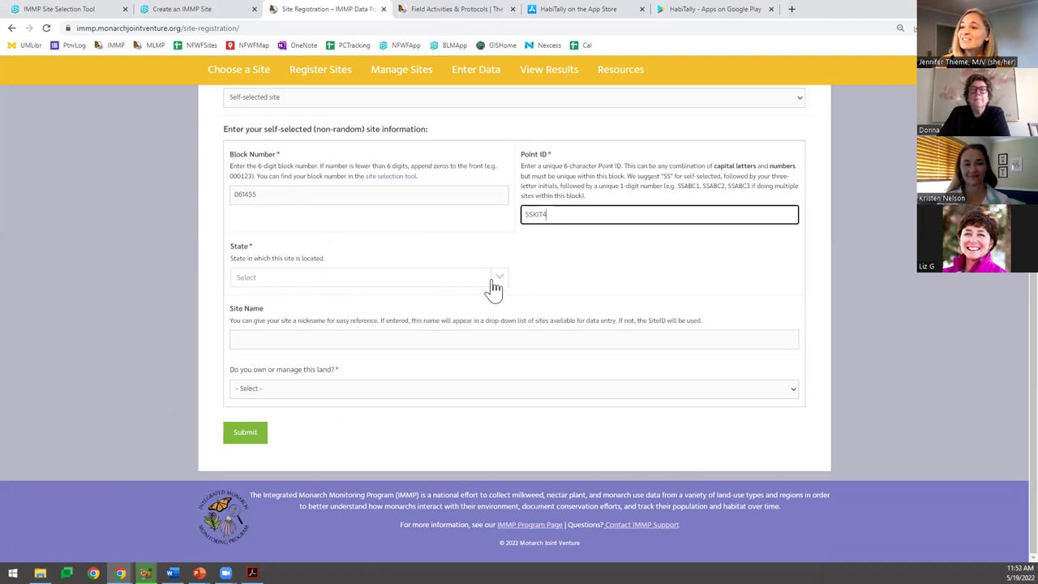
Set the state to Ohio and the county to Lucas.
left_click(422, 284)
type("o")
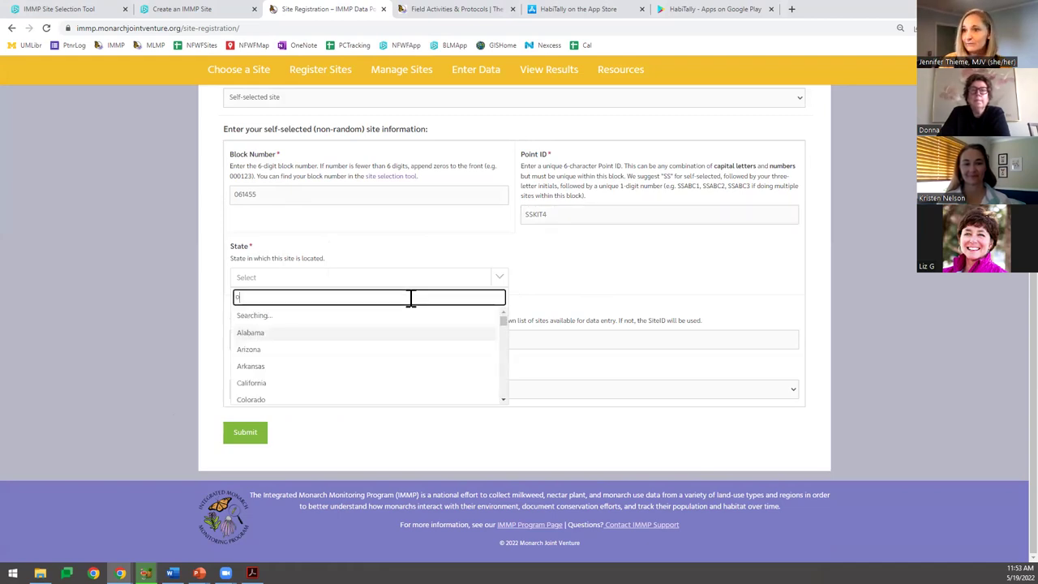
type("hio")
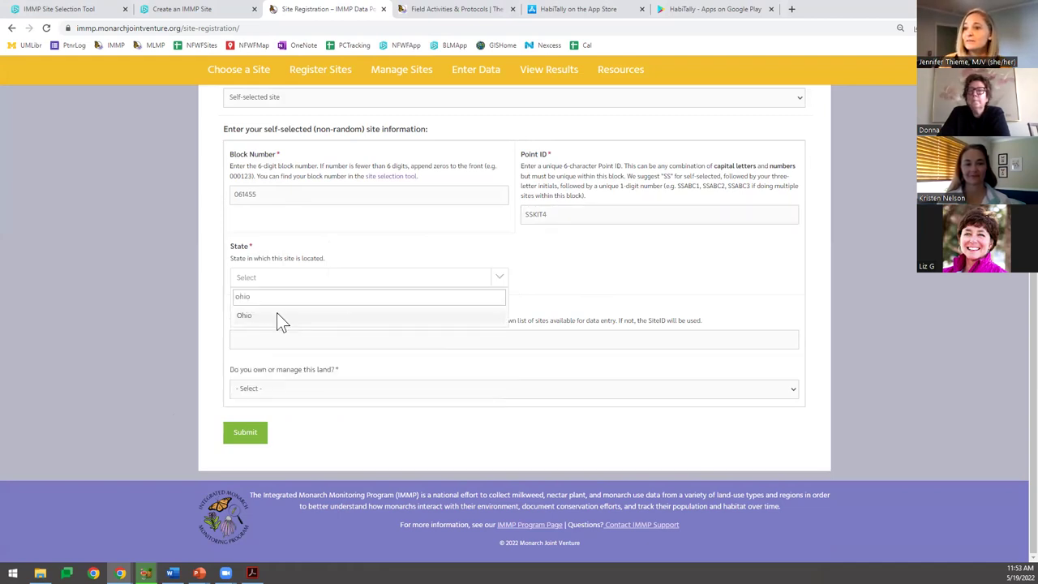
key("Return")
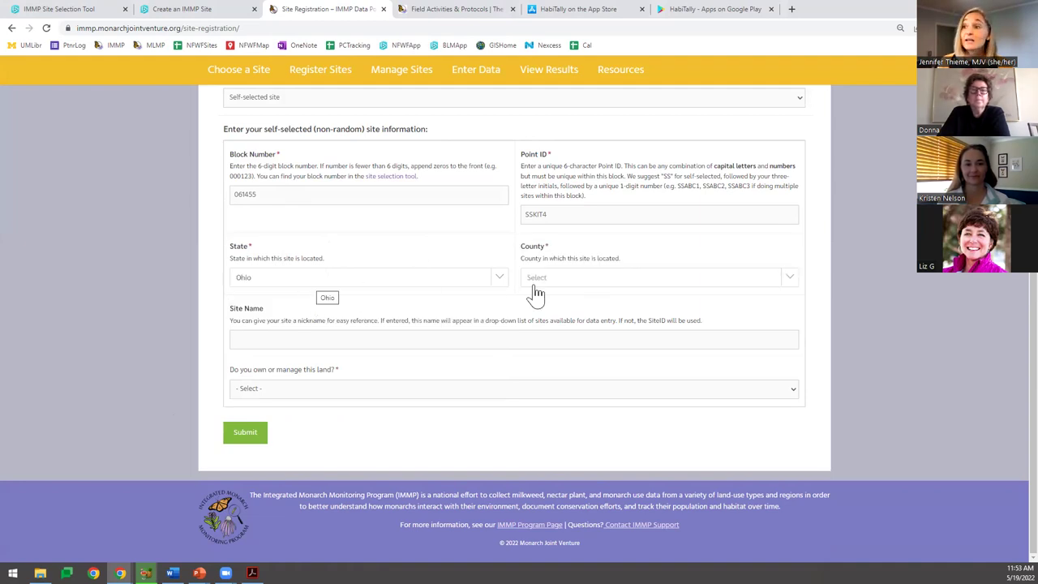
left_click(562, 277)
type("lu")
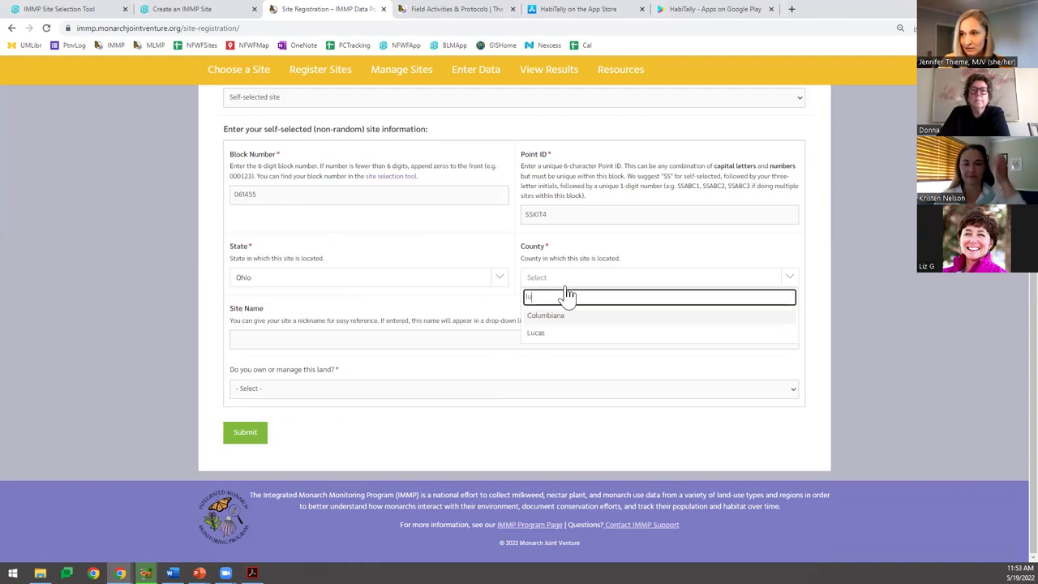
type("c")
left_click(551, 318)
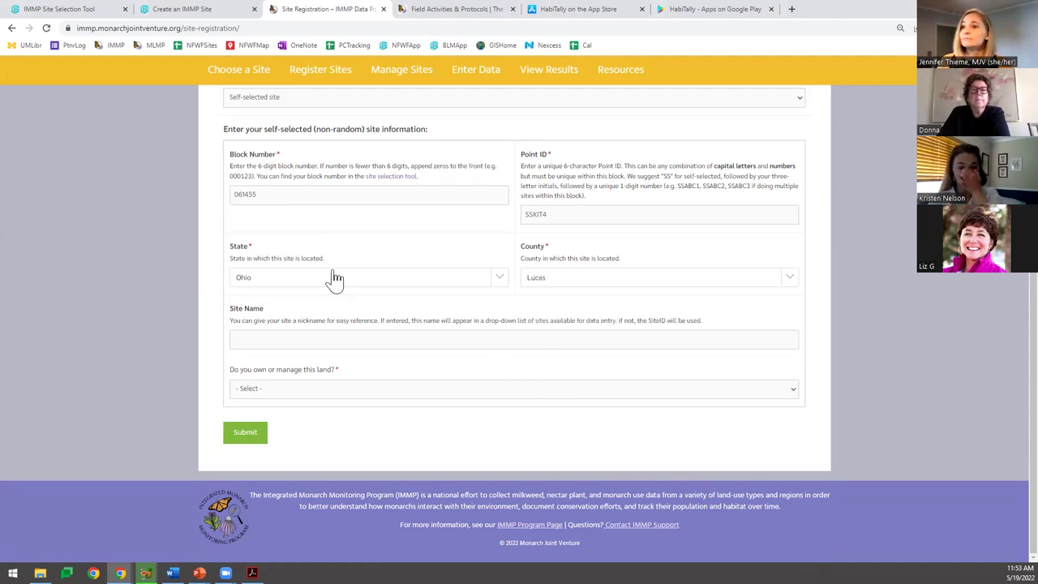
Name the site 'kitty Todd Test Site XX'.
left_click(255, 337)
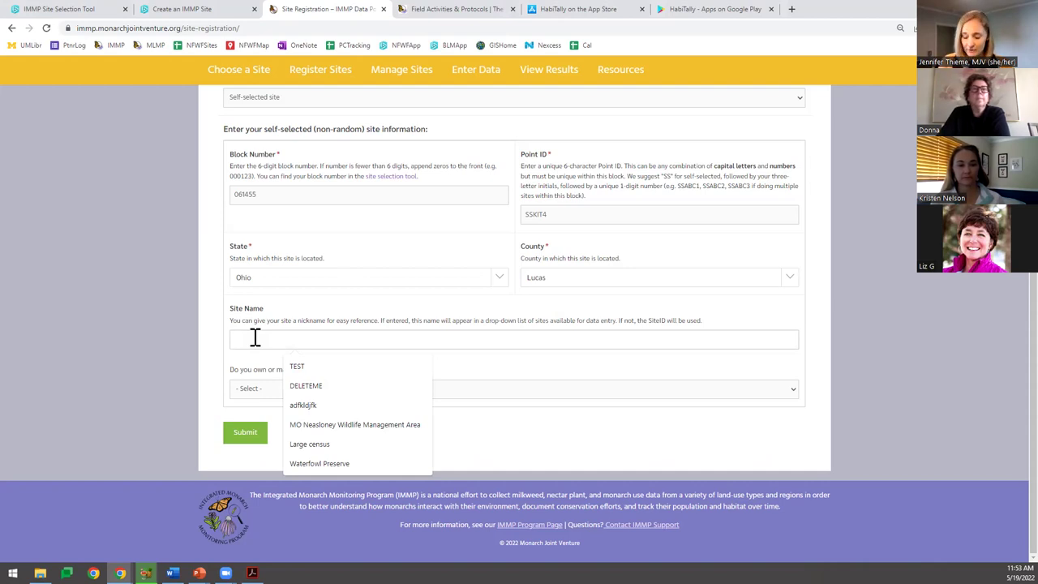
type("kitty Todd")
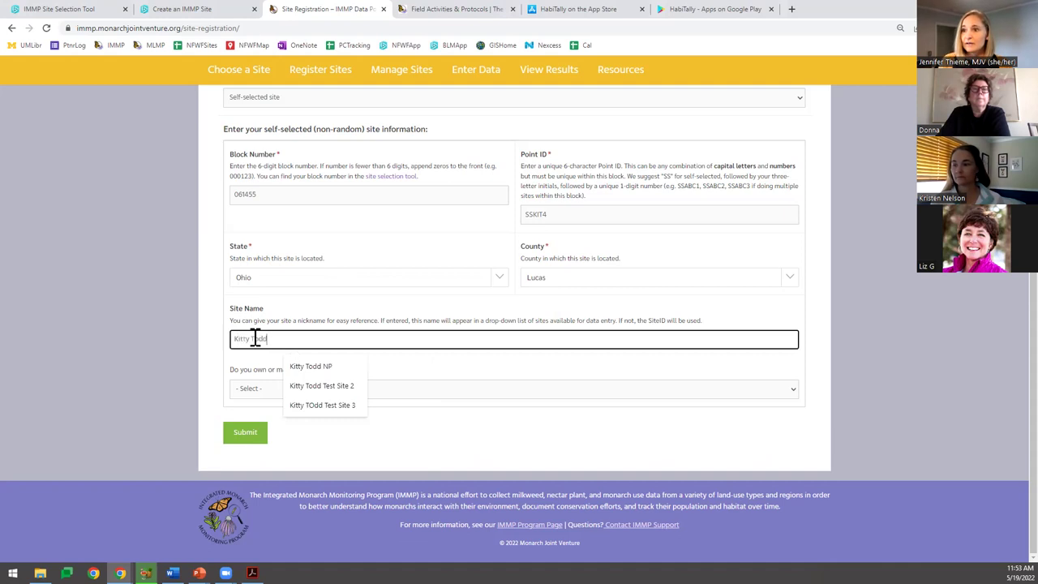
type(" Test Site")
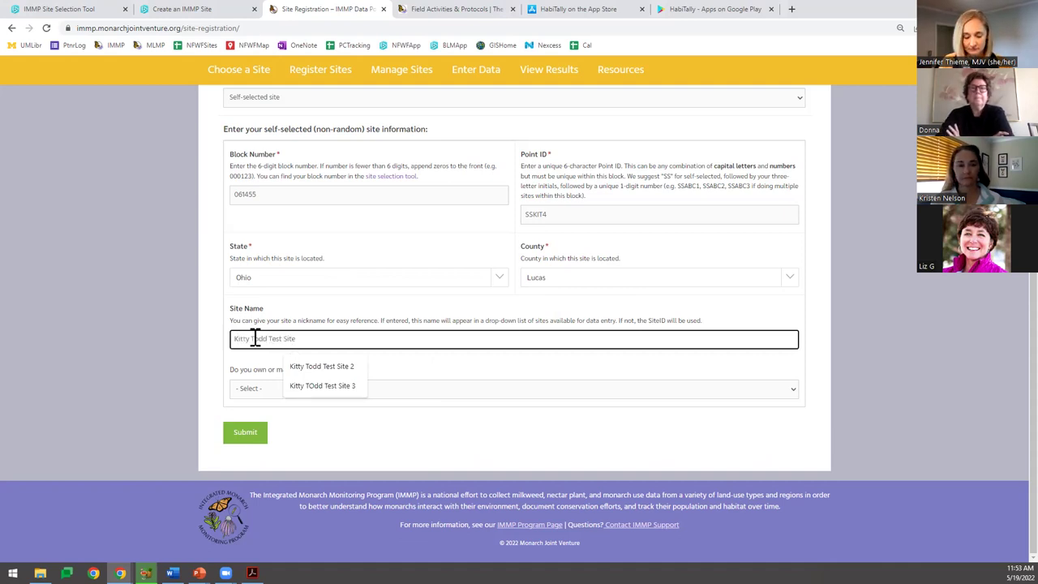
type(" XX")
key("Tab")
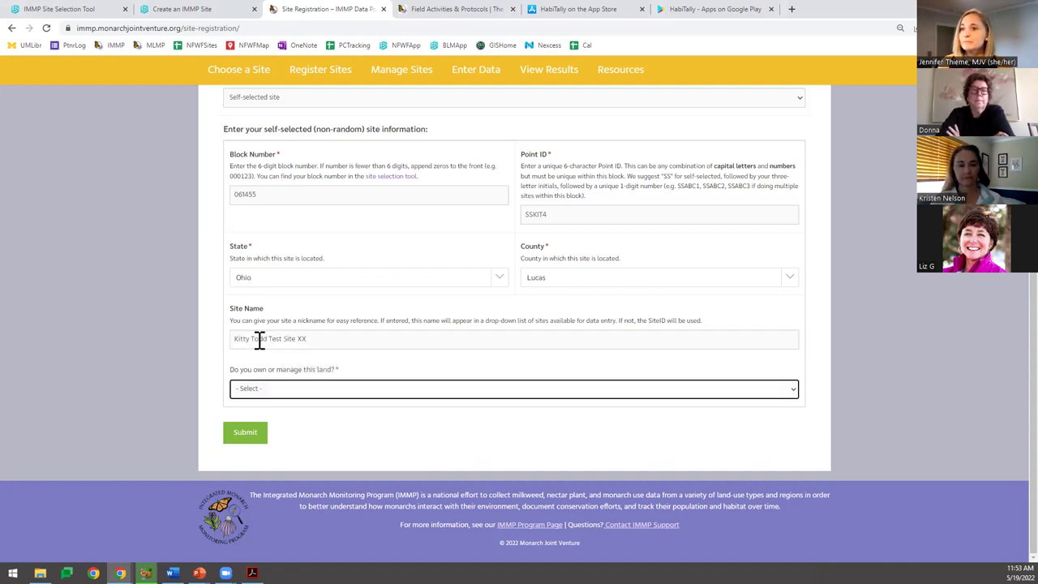
Answer Yes to owning the land, submit, highlight the success message, then advance the slides.
left_click(264, 392)
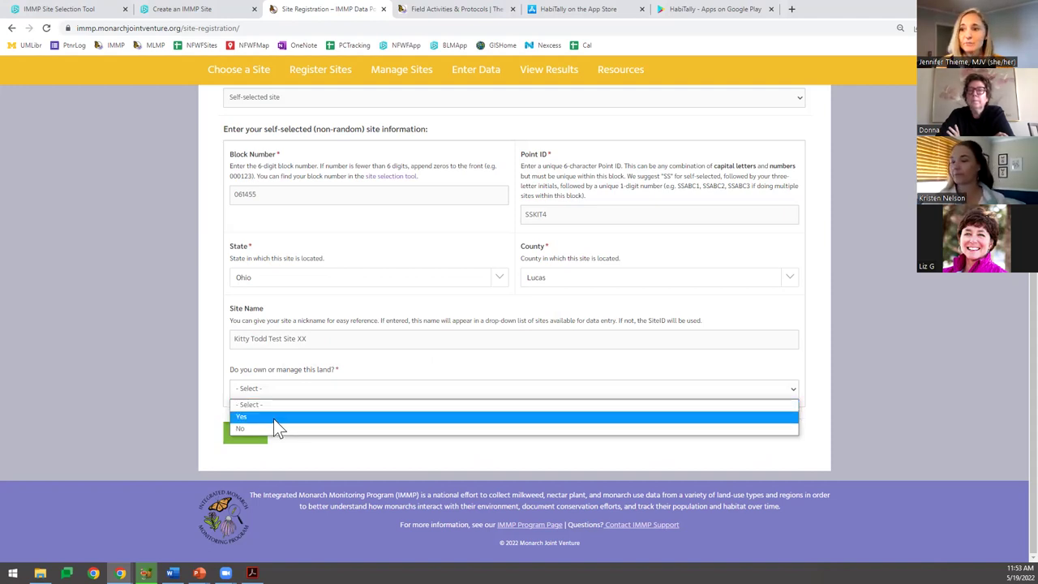
left_click(274, 418)
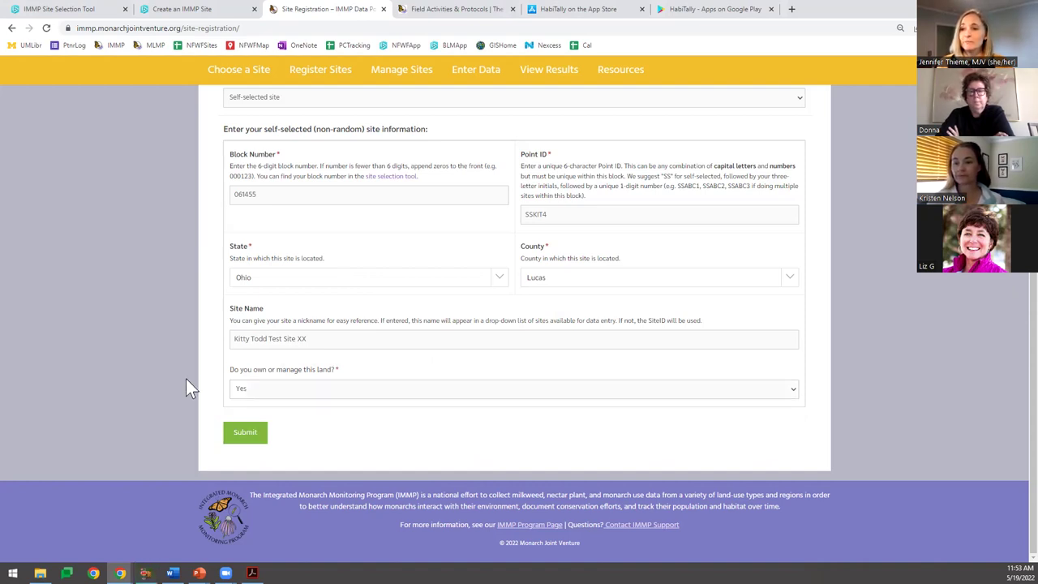
left_click(252, 434)
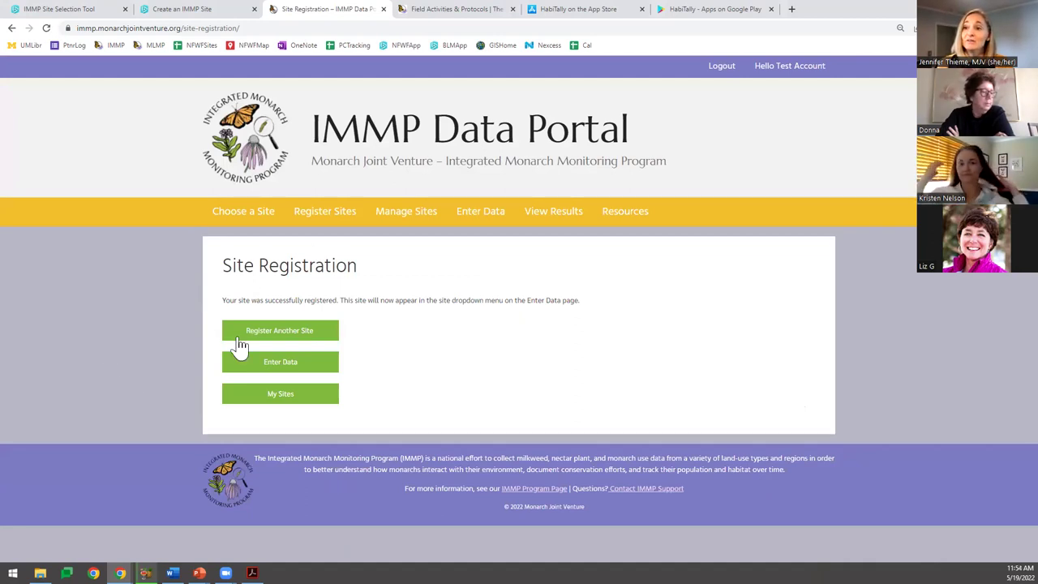
left_click_drag(217, 301, 335, 305)
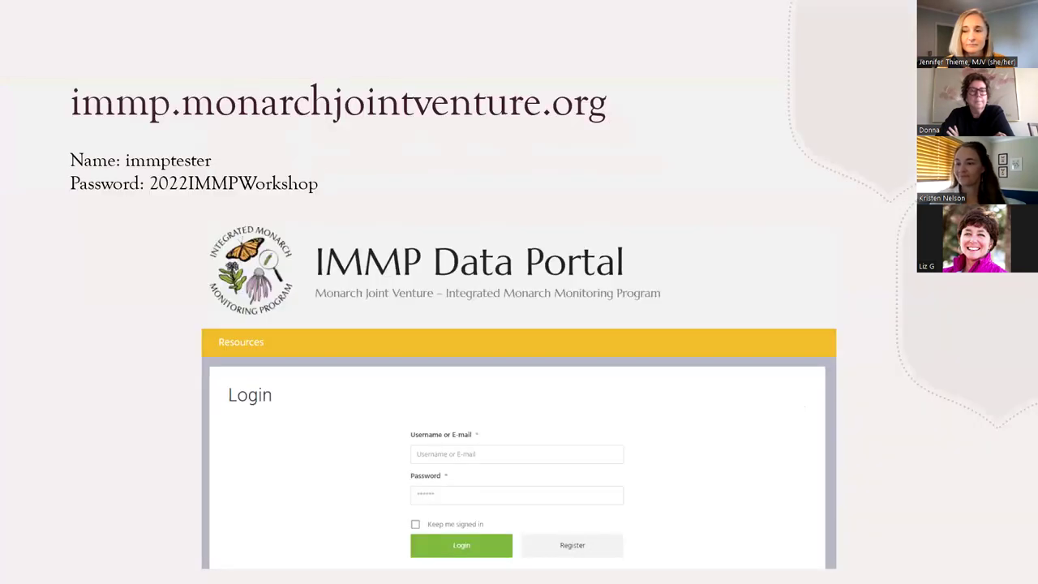
key("Right")
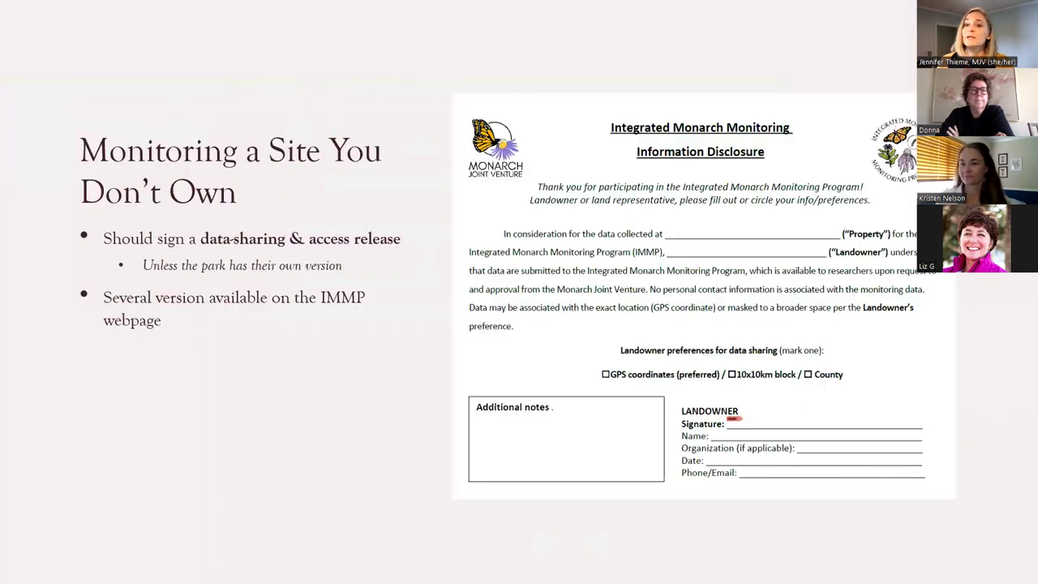
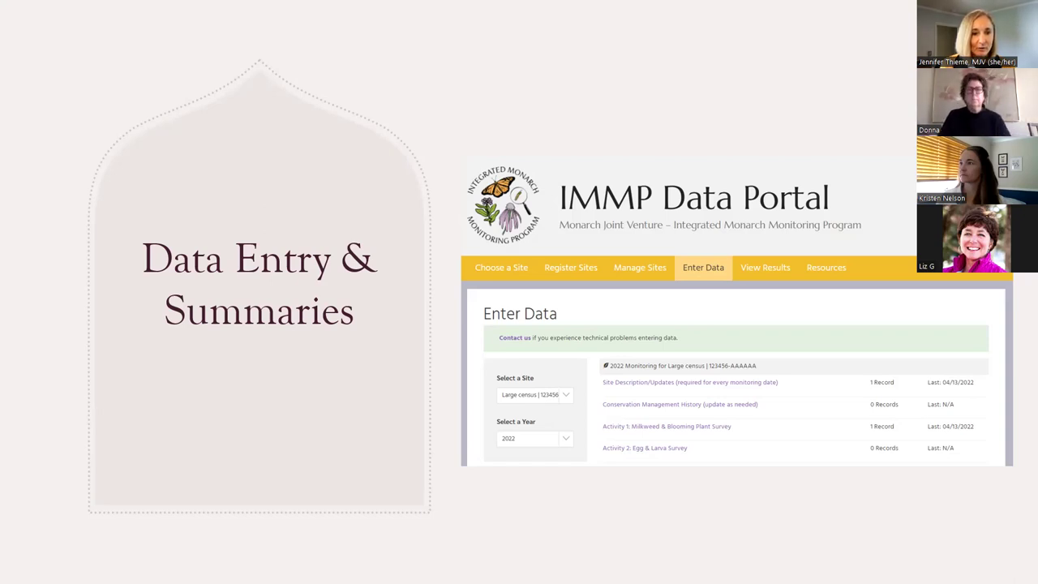
Switch from the webinar slides to the IMMP Site Registration confirmation page in Chrome.
key("alt+Tab")
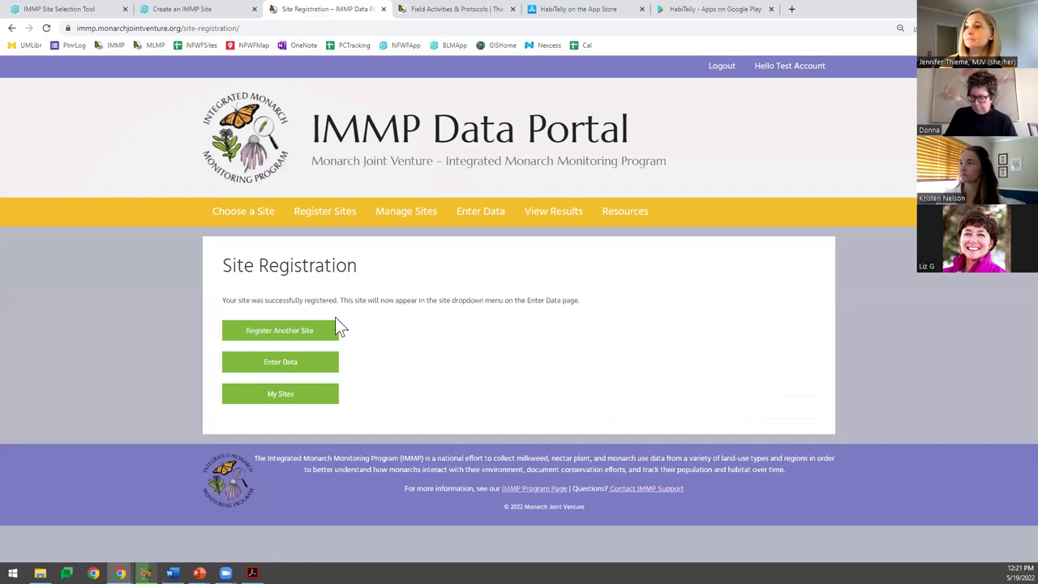
Go to Enter Data and select Kitty Todd Test Site XX by searching 'kitty'.
left_click(475, 224)
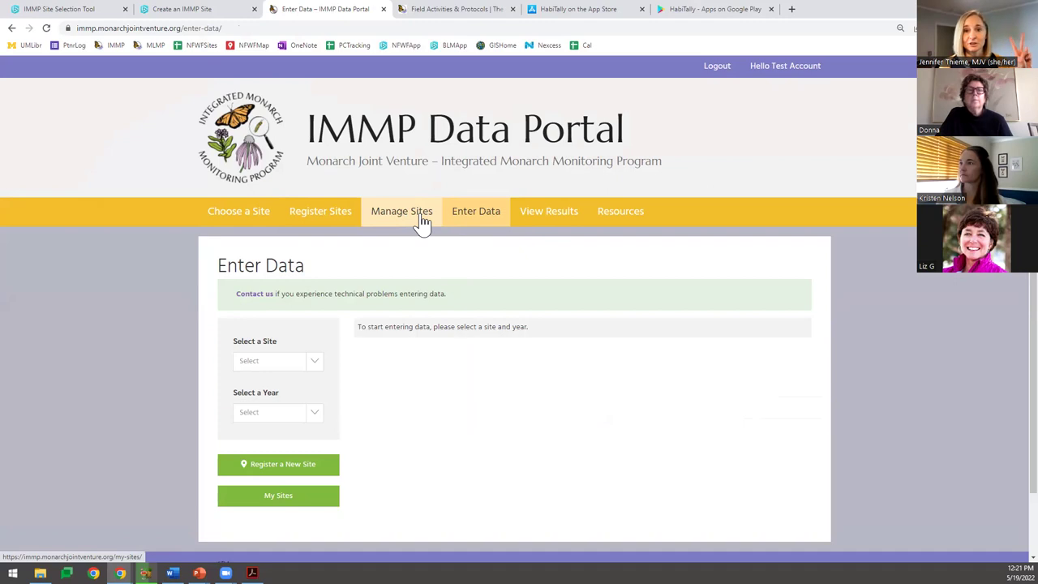
left_click(475, 219)
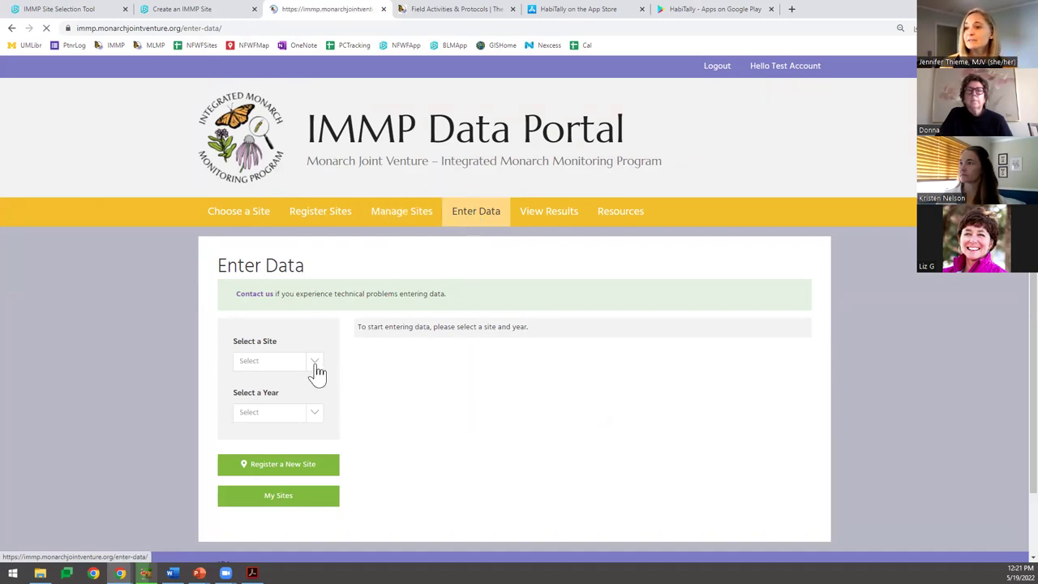
left_click(279, 366)
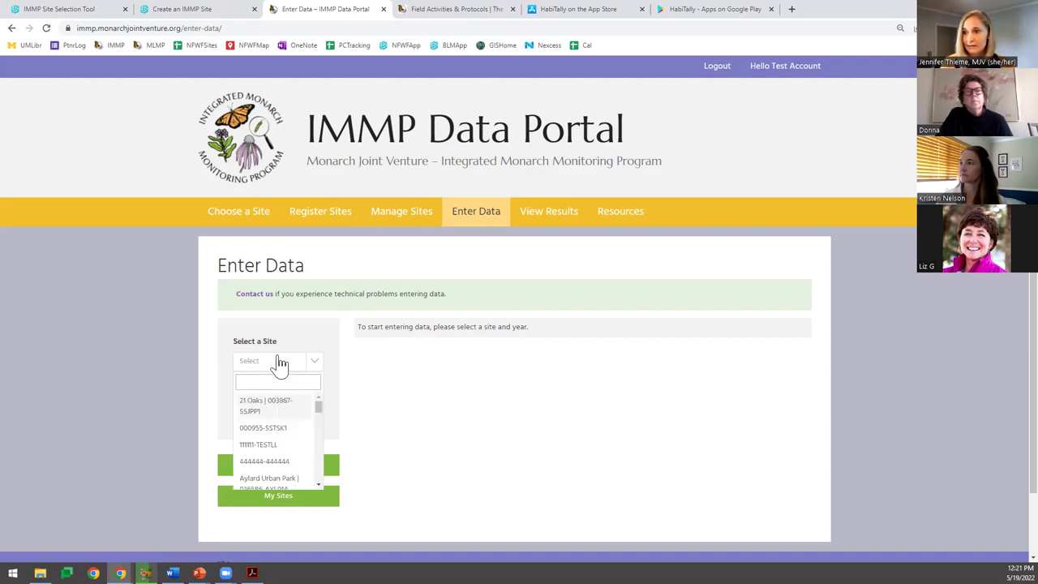
type("kitty")
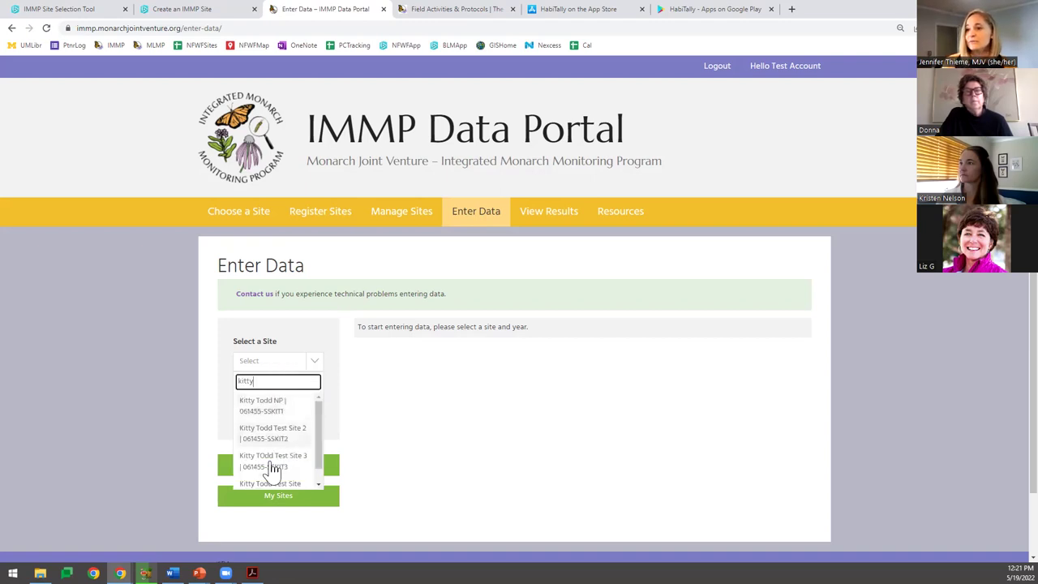
scroll(272, 474, "down", 2)
left_click(317, 424)
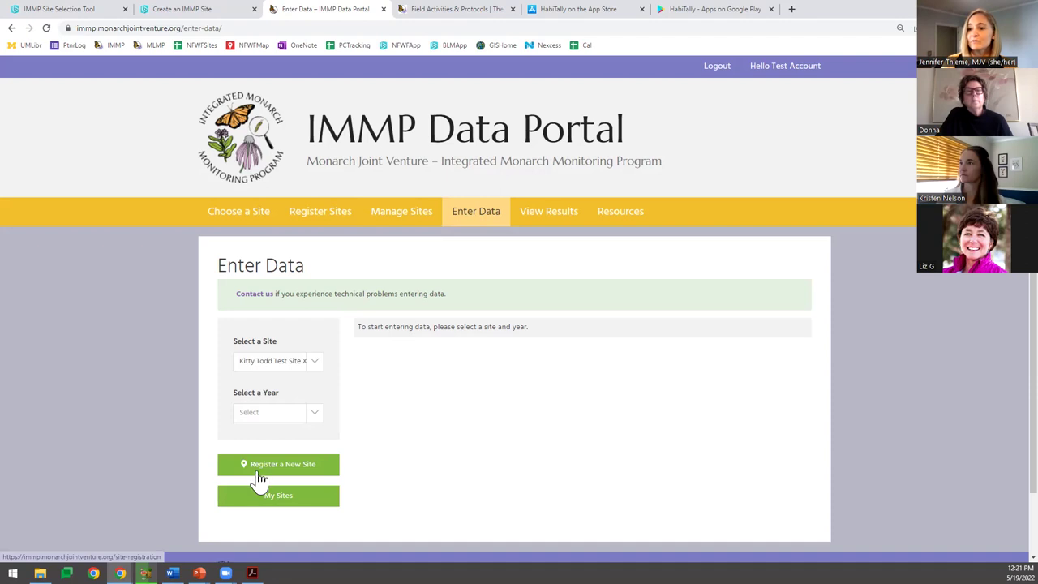
Choose survey year 2022, add a new Site Description entry, and set the visit date to May 19.
left_click(312, 356)
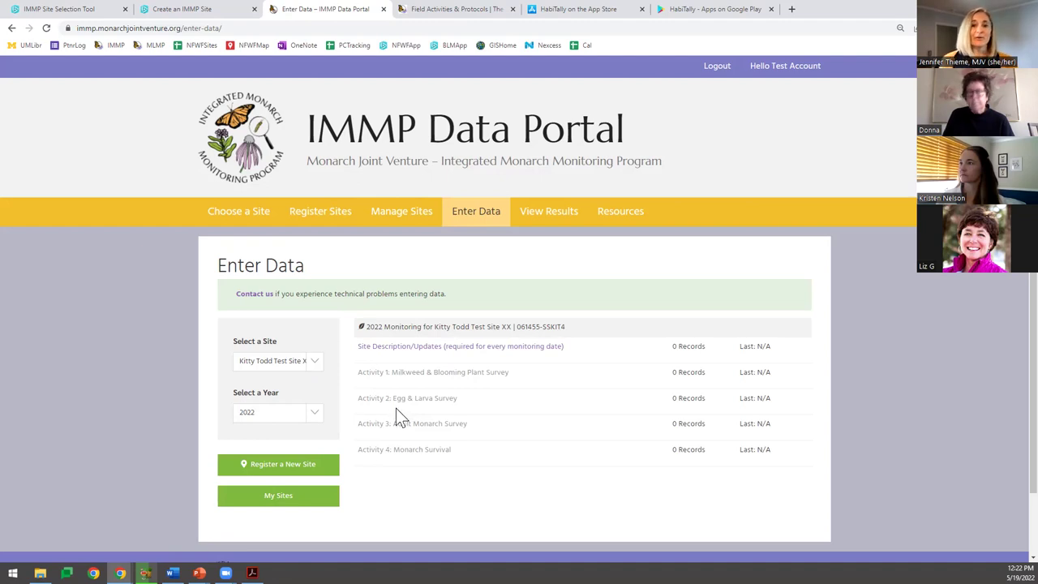
left_click(389, 354)
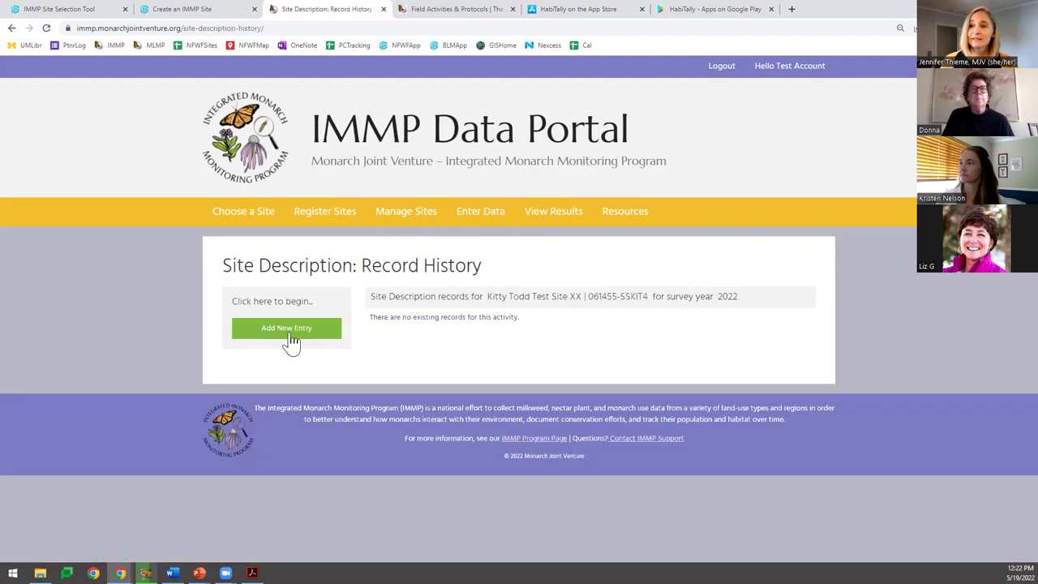
left_click(275, 334)
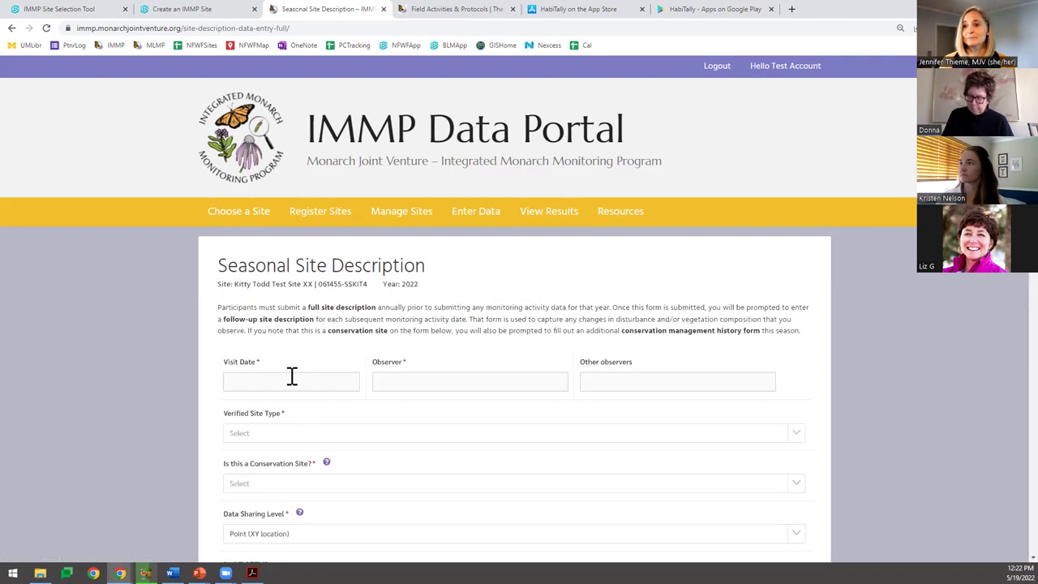
left_click(290, 377)
left_click(298, 478)
Enter the observer's initials, set site type to Grassland, protected, and land ownership to Private.
left_click(451, 377)
type("JT")
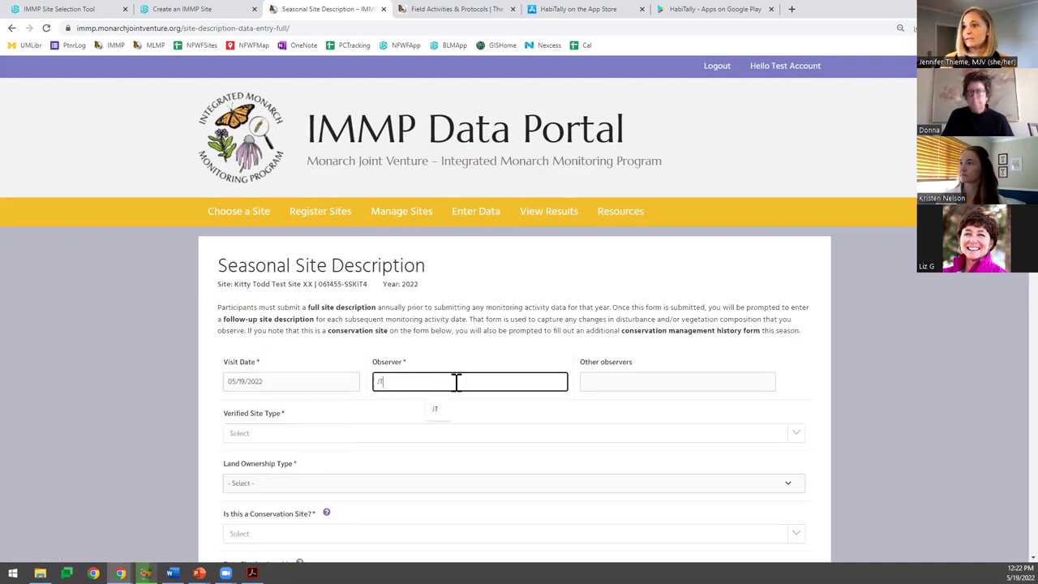
scroll(217, 199, "down", 3)
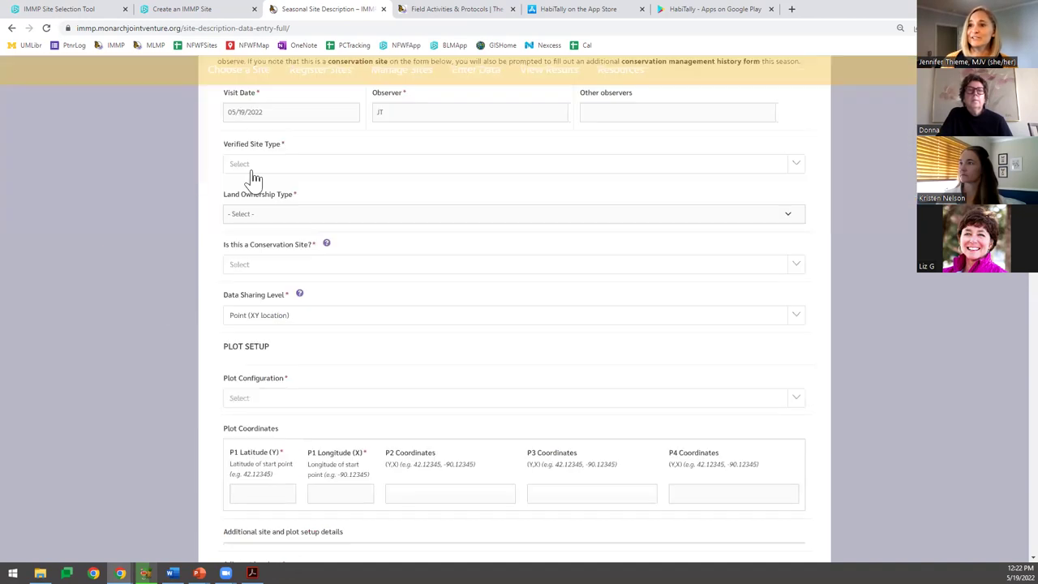
left_click(253, 166)
left_click(260, 206)
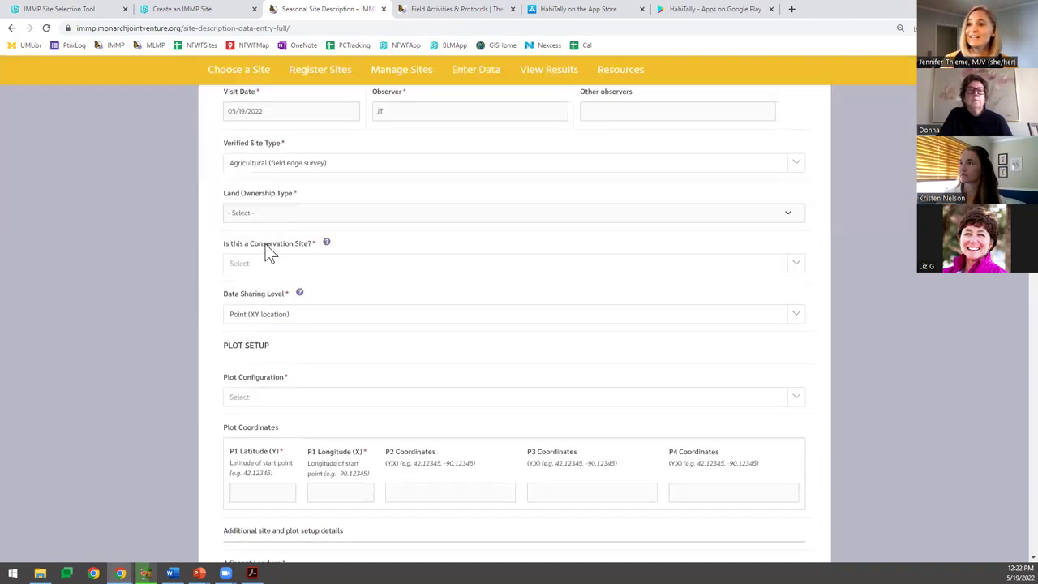
left_click(270, 212)
left_click(278, 171)
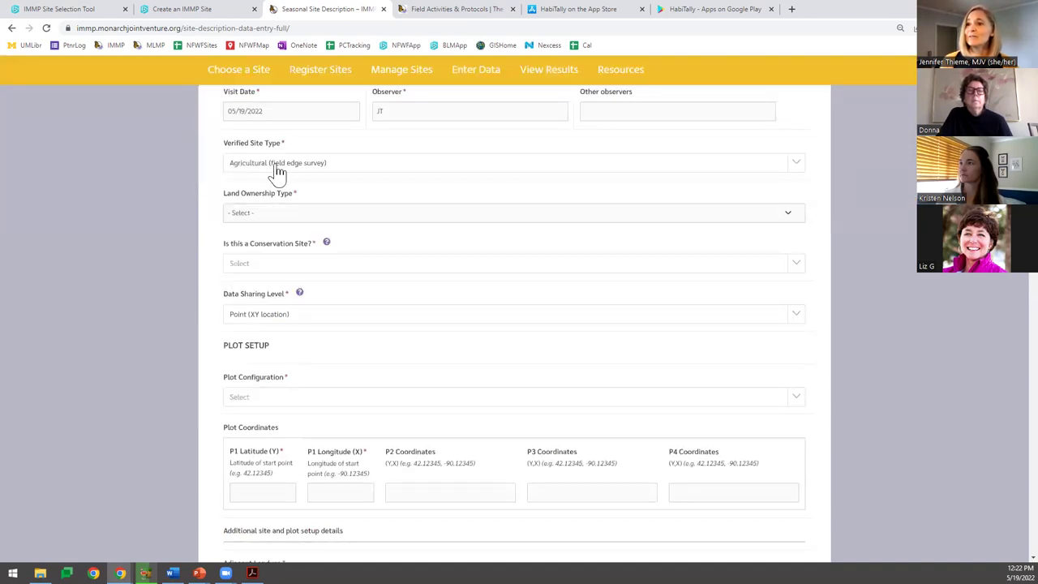
left_click(273, 216)
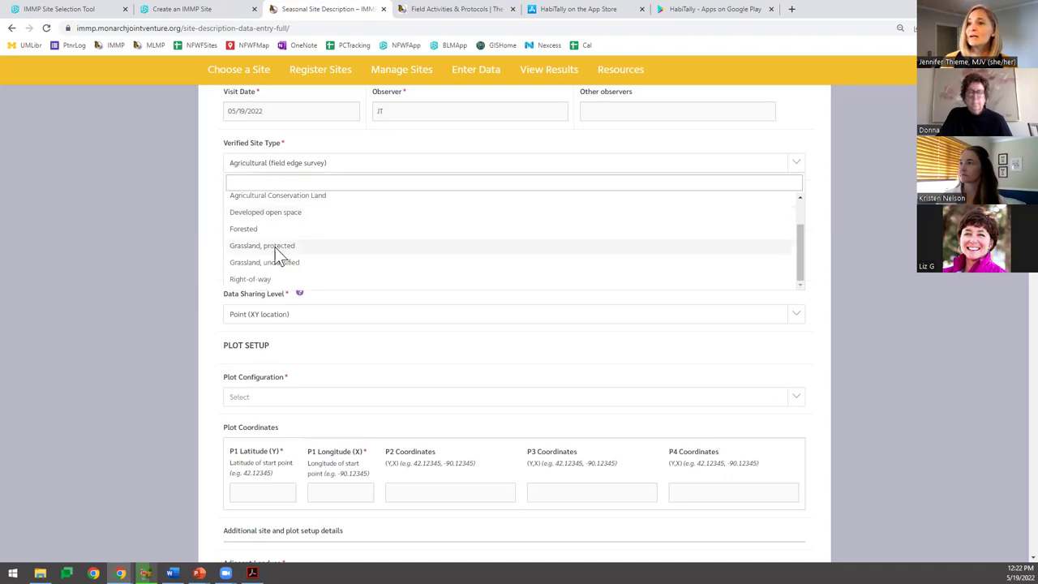
left_click(272, 245)
left_click(269, 217)
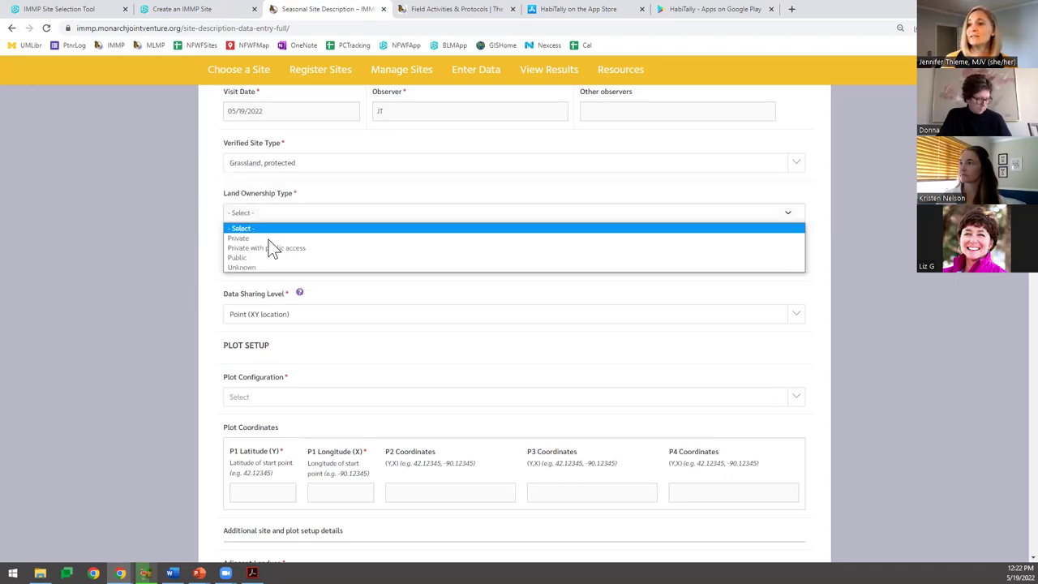
left_click(268, 238)
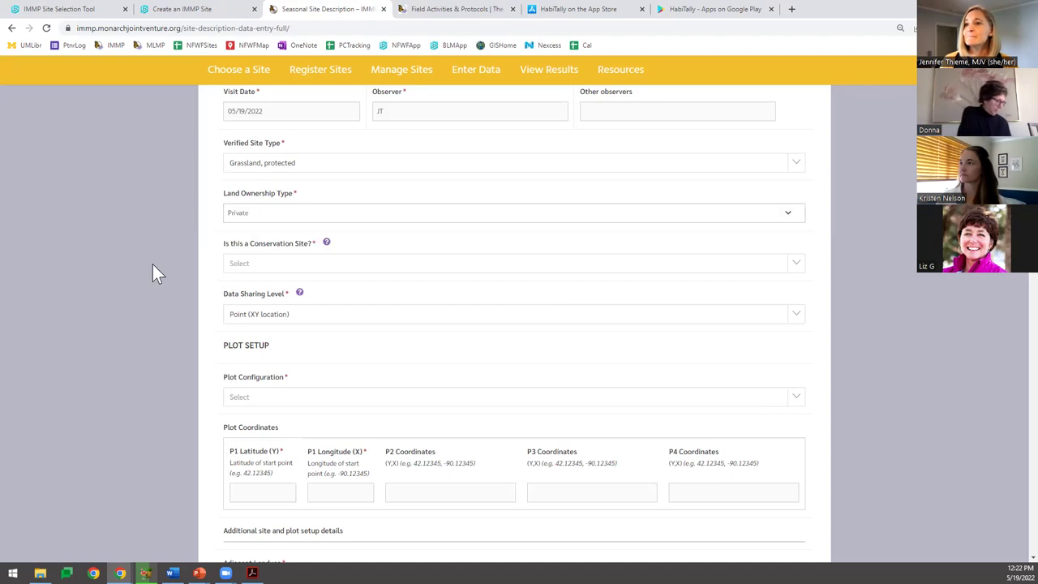
Mark it a conservation site with Pollinator Planting project type and Conservation by NGO program.
scroll(154, 267, "down", 1)
left_click(243, 210)
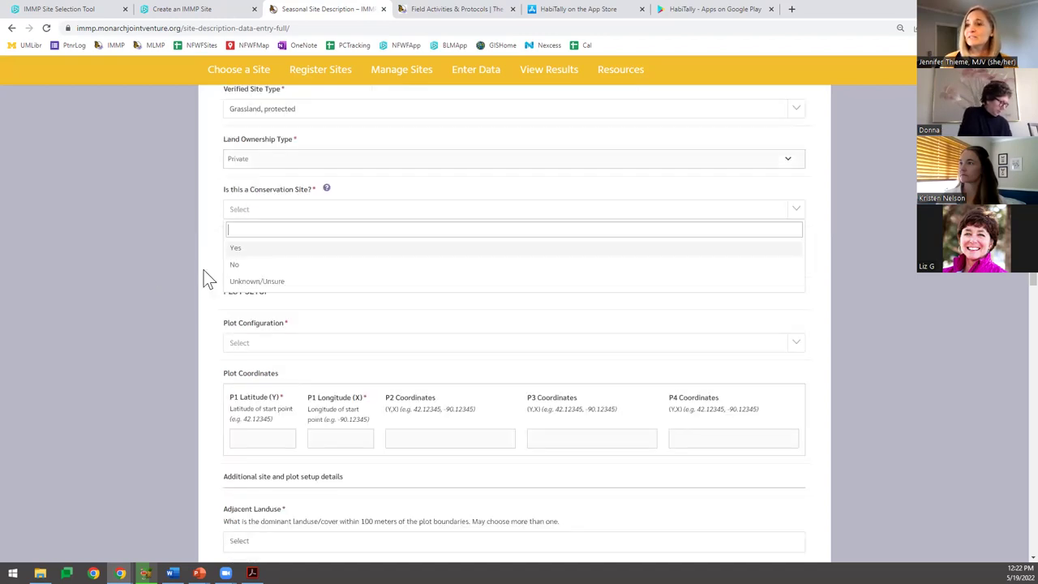
left_click(243, 248)
left_click(251, 261)
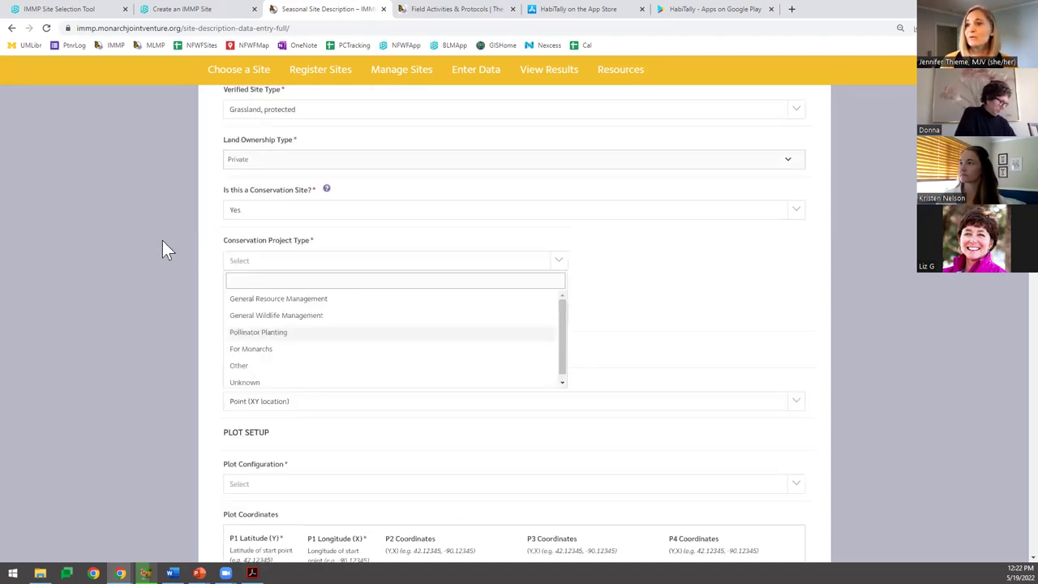
left_click(258, 331)
scroll(251, 206, "down", 2)
left_click(261, 210)
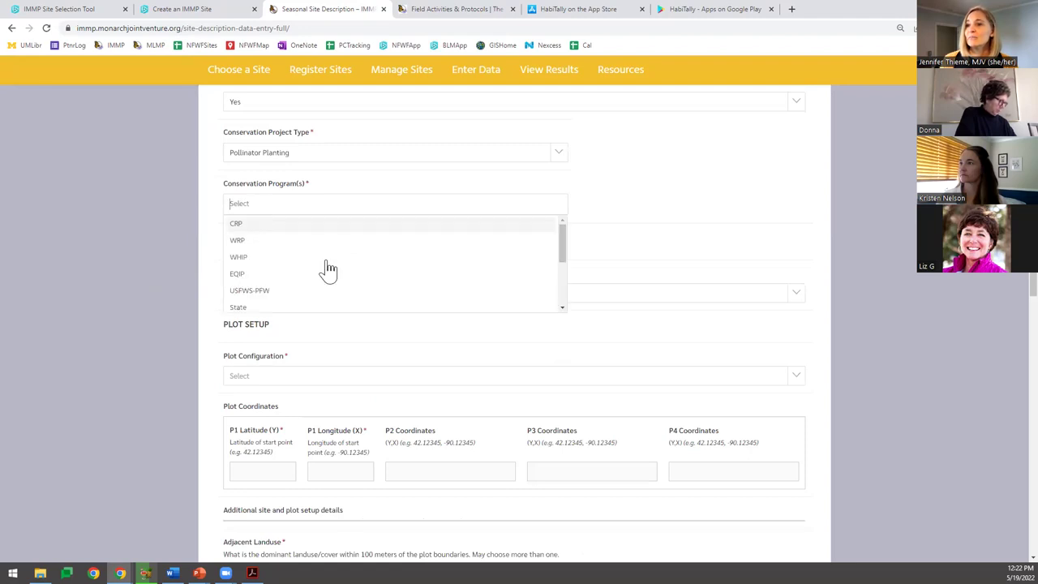
scroll(300, 266, "down", 1)
scroll(275, 280, "down", 1)
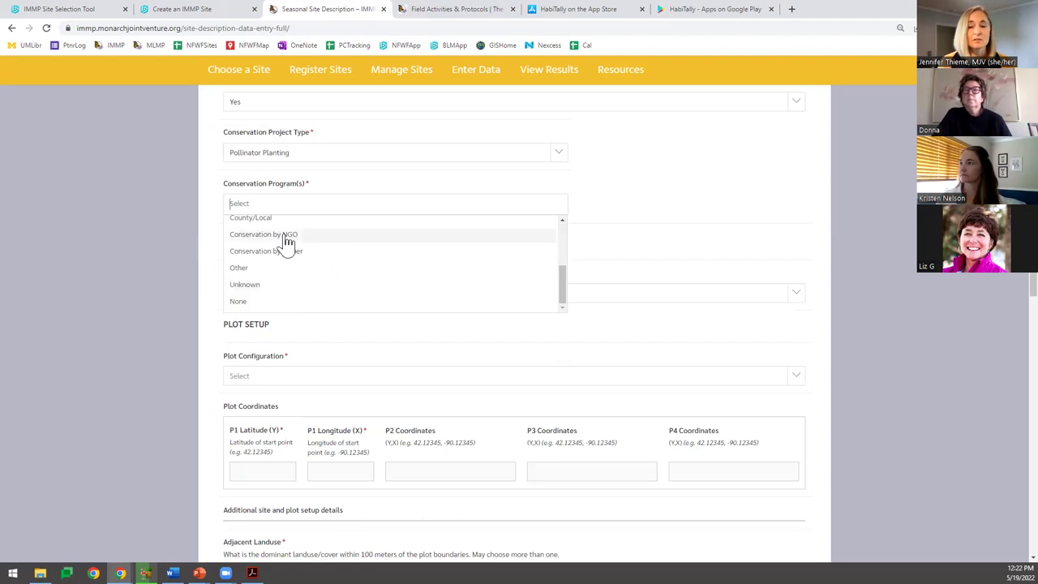
left_click(243, 233)
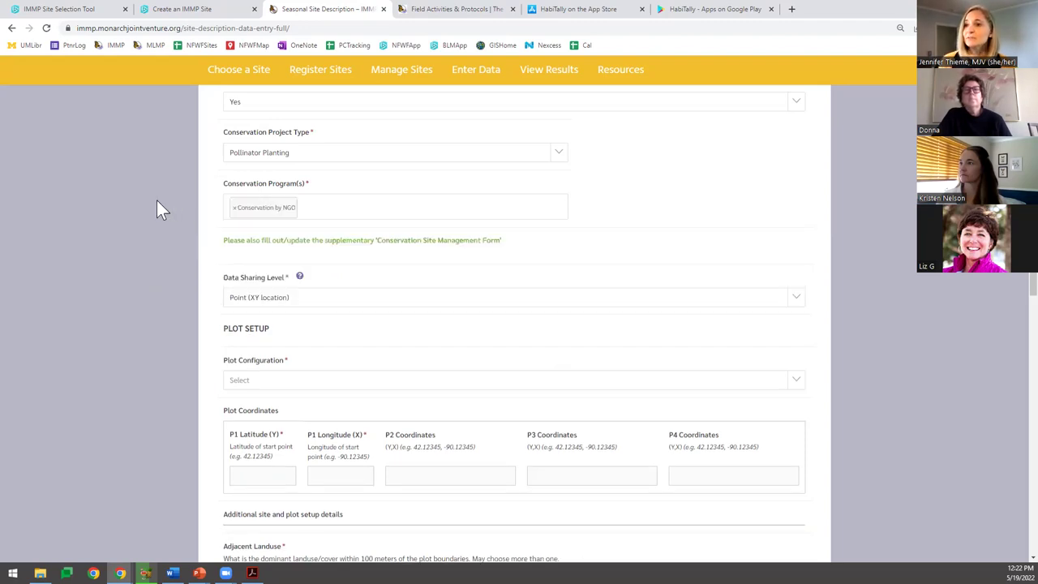
scroll(146, 227, "down", 1)
scroll(140, 259, "down", 2)
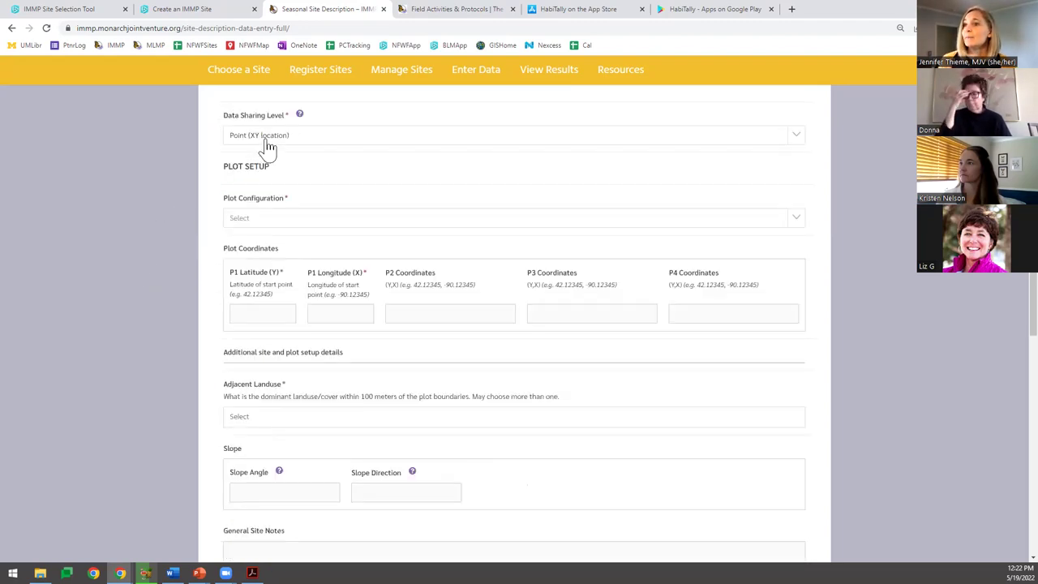
Set data sharing level to Monarch Block and plot configuration to Standard Rectangle.
left_click(266, 141)
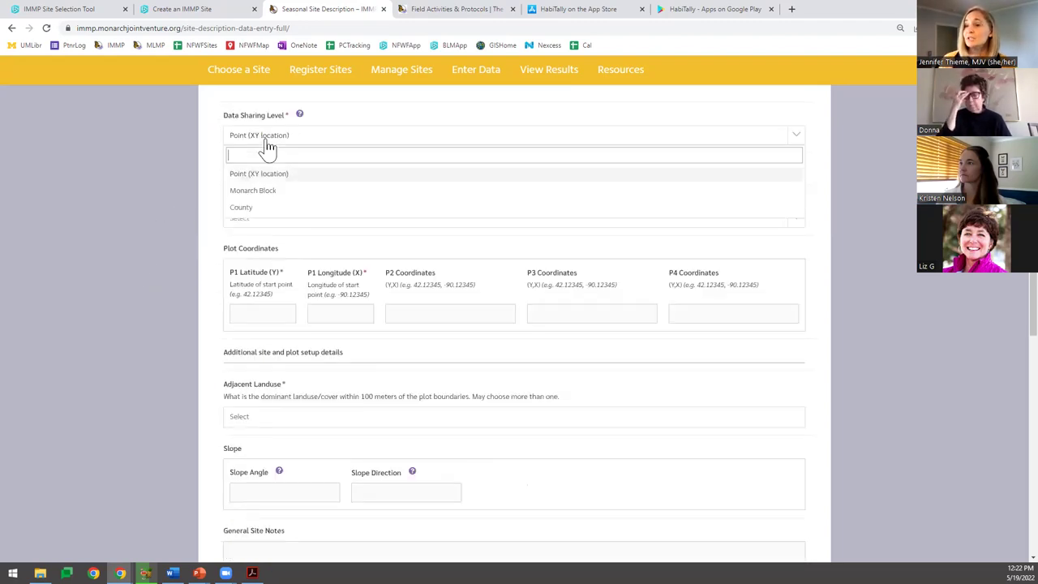
left_click(285, 193)
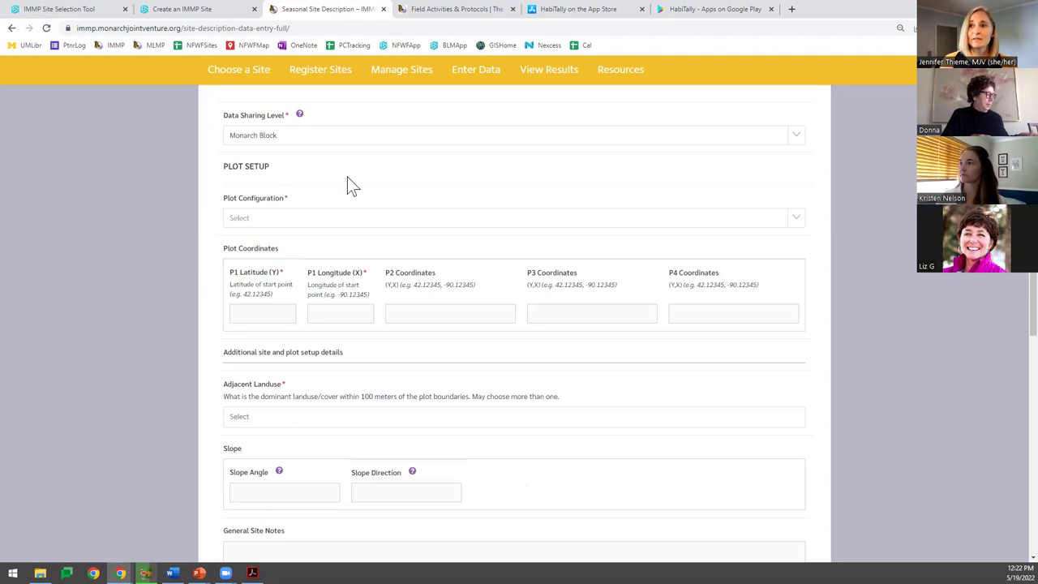
left_click(255, 219)
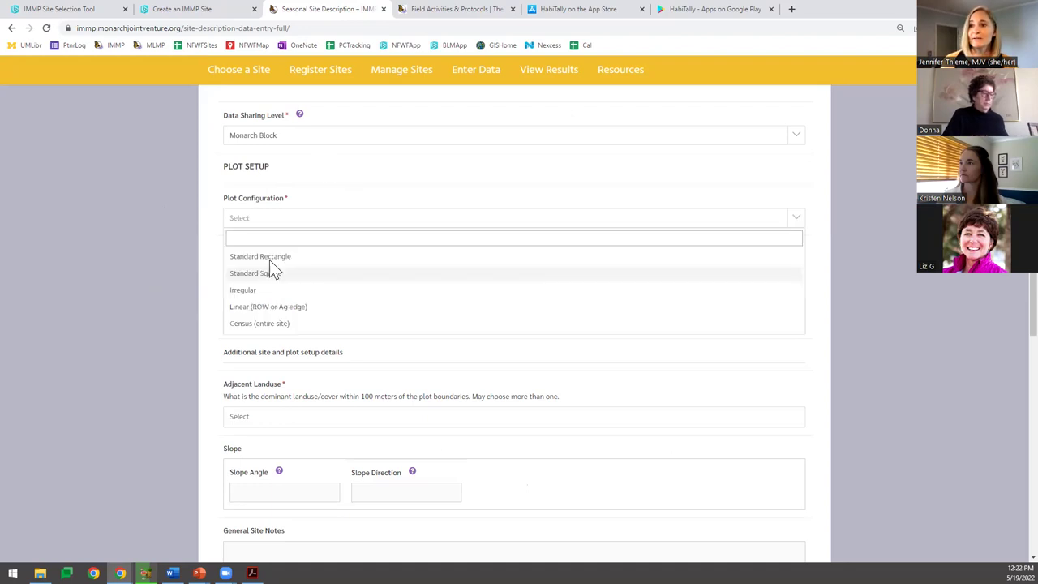
left_click(269, 258)
Enter P1 coordinates: latitude 42.0 and longitude 81.2.
scroll(276, 255, "down", 1)
left_click(282, 248)
type("120")
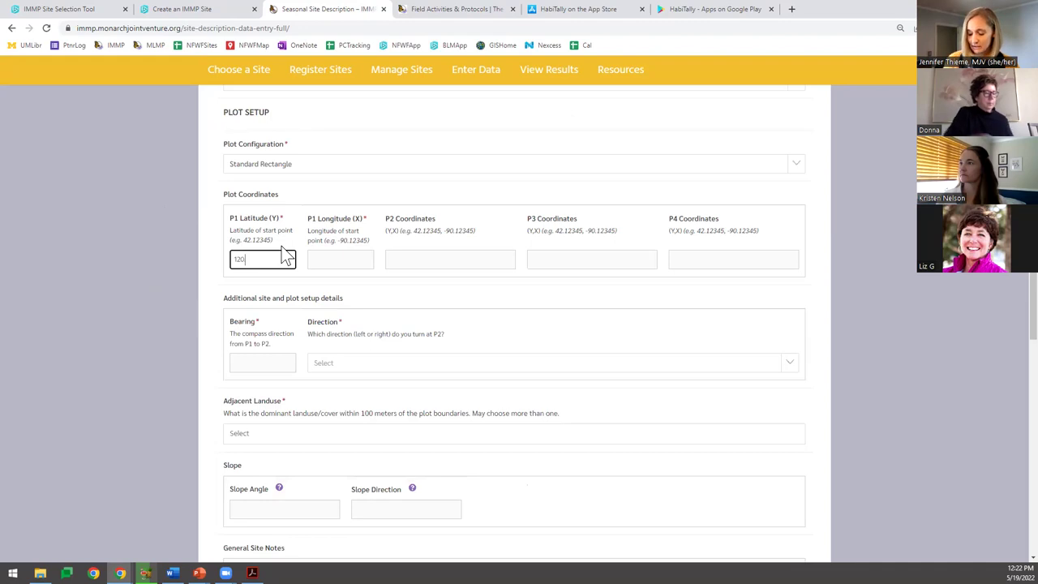
type("44")
key("Tab")
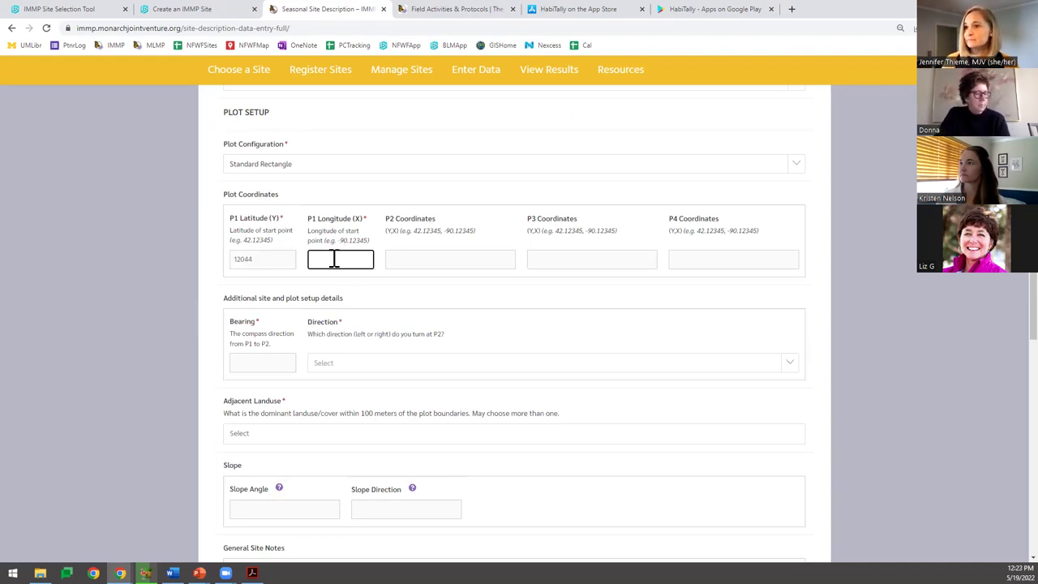
key("shift+Tab")
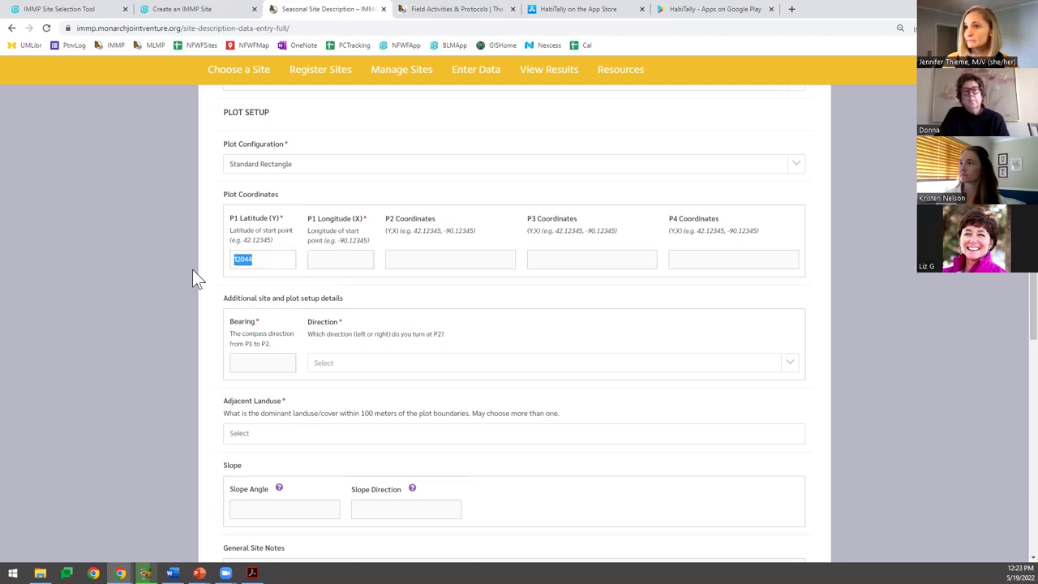
type("420")
key("BackSpace")
type(".0")
key("Tab")
type("81.2")
Set bearing 0, direction at P2 Right, and adjacent landuse Grassland, unclassified.
left_click(253, 355)
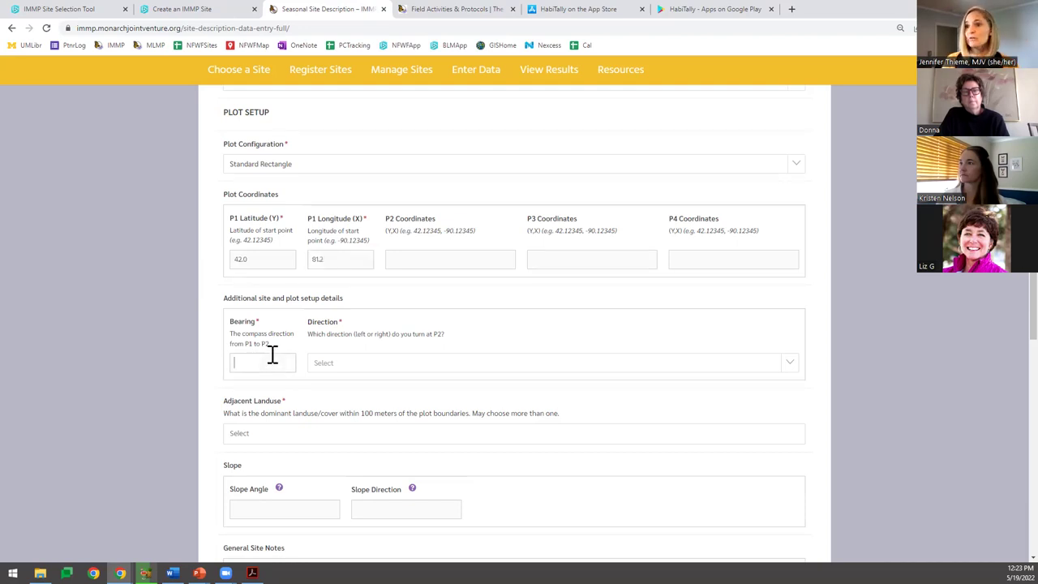
type("0")
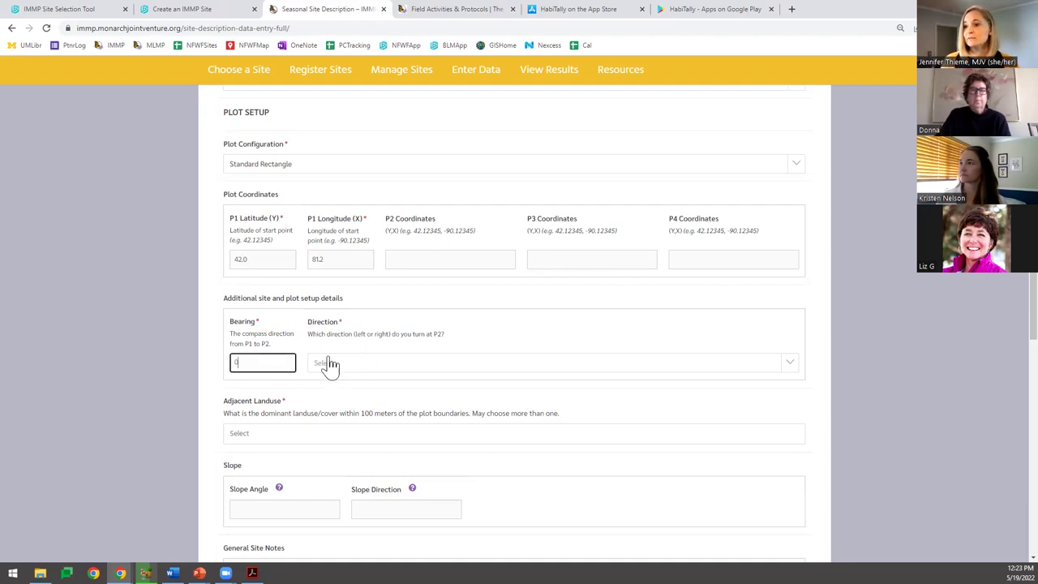
left_click(330, 364)
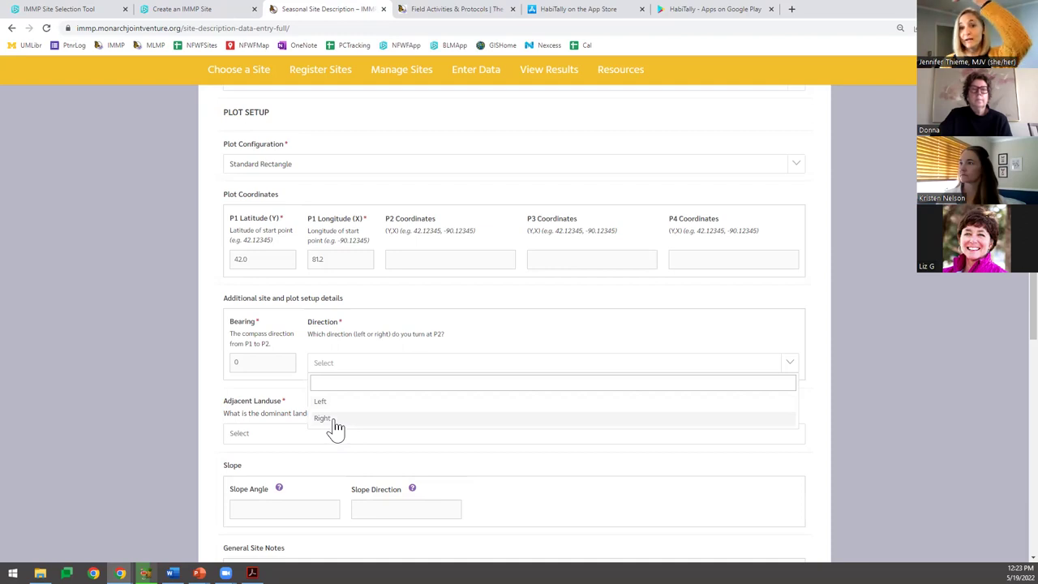
left_click(332, 419)
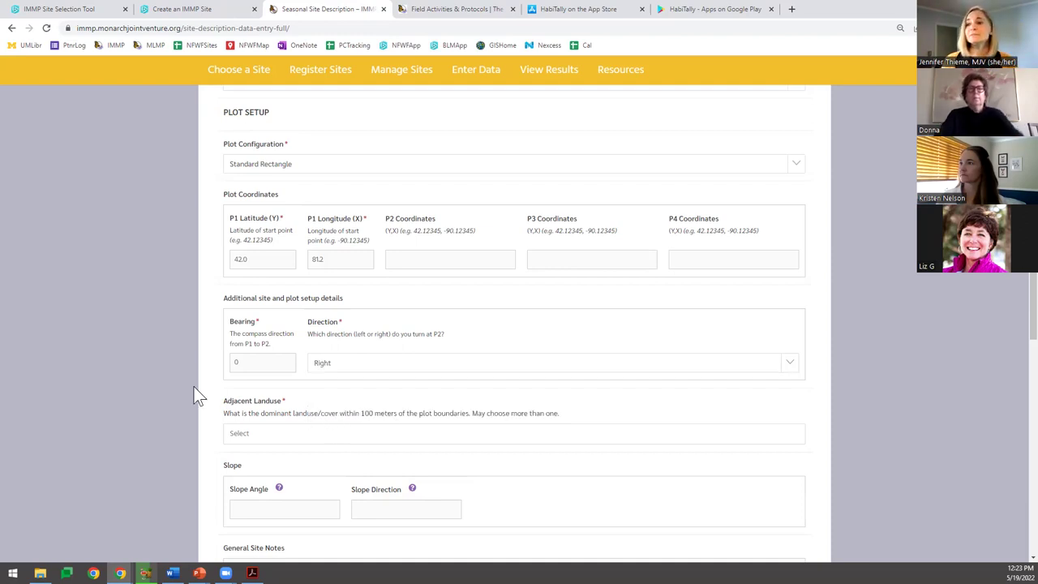
scroll(293, 279, "down", 2)
left_click(292, 276)
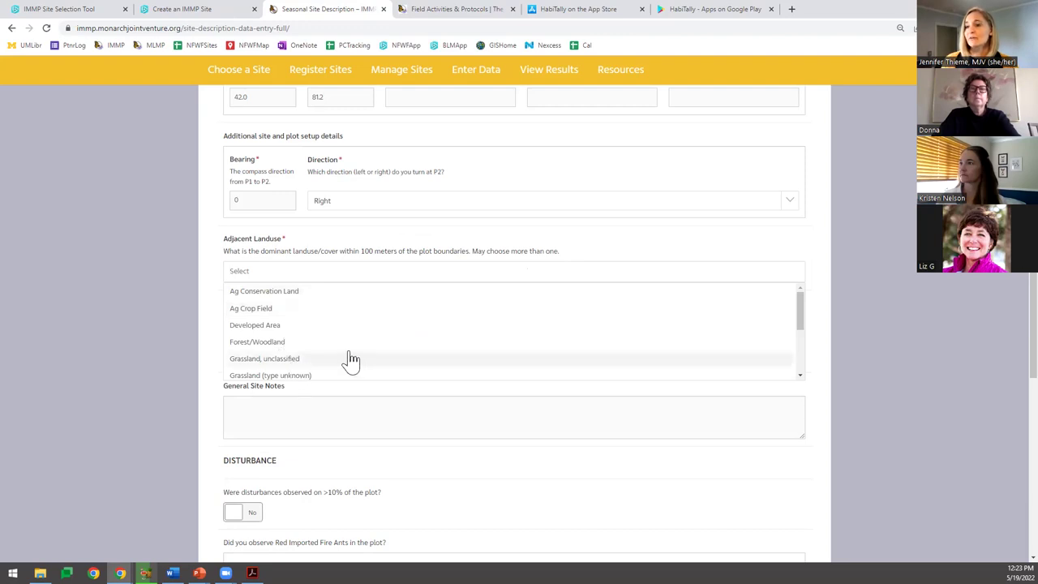
scroll(291, 340, "down", 1)
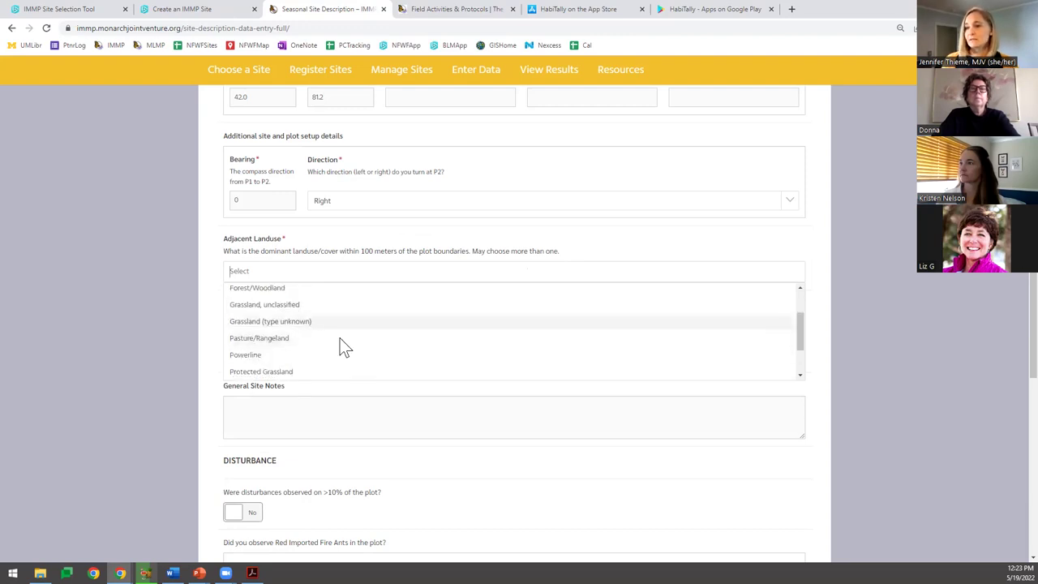
left_click(284, 305)
scroll(179, 349, "down", 1)
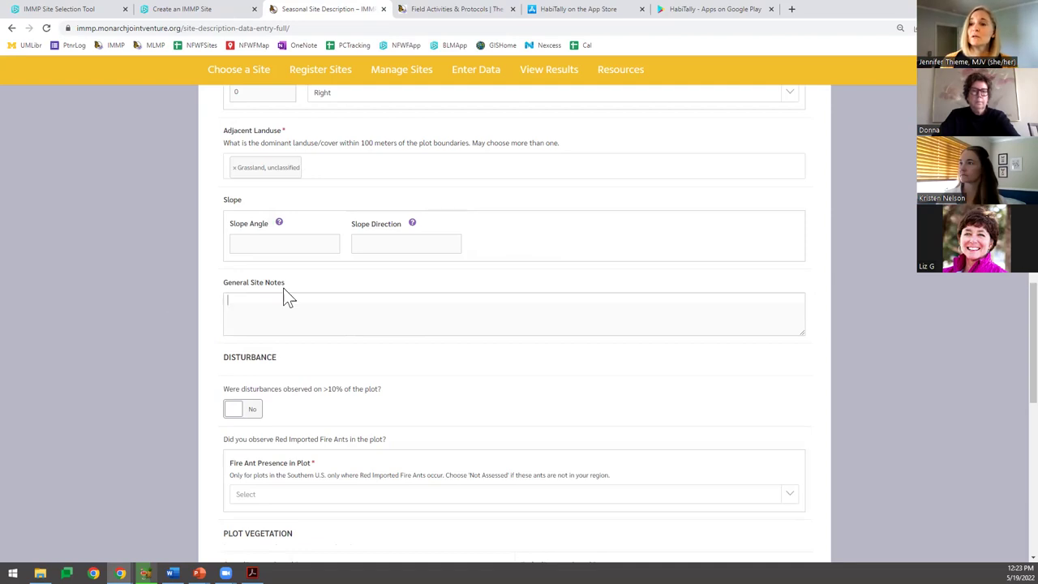
Leave disturbances on >10% of plot at No and set Fire Ant Presence to Not Assessed.
left_click(253, 312)
scroll(263, 325, "down", 1)
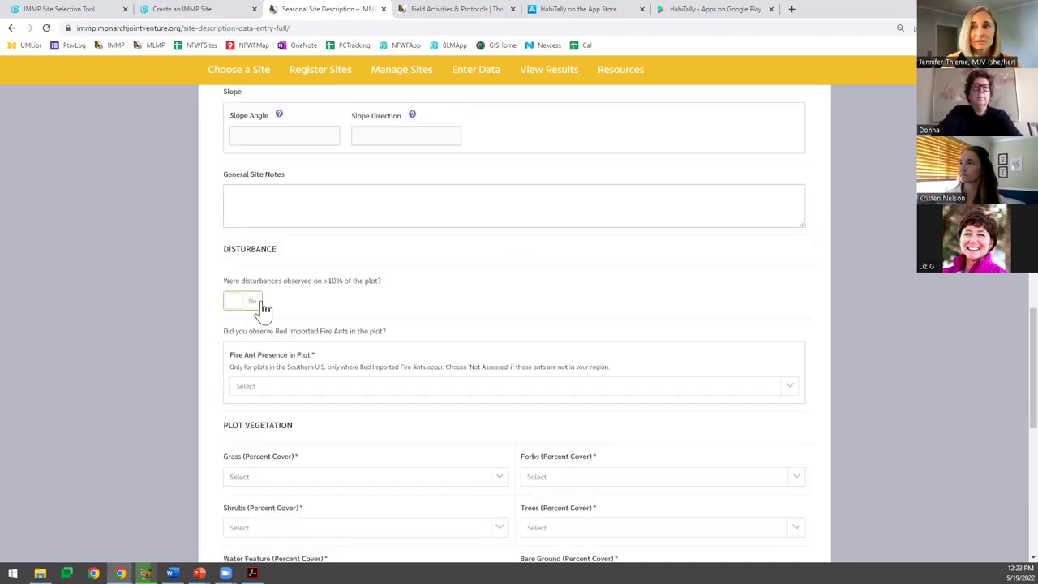
scroll(238, 249, "down", 1)
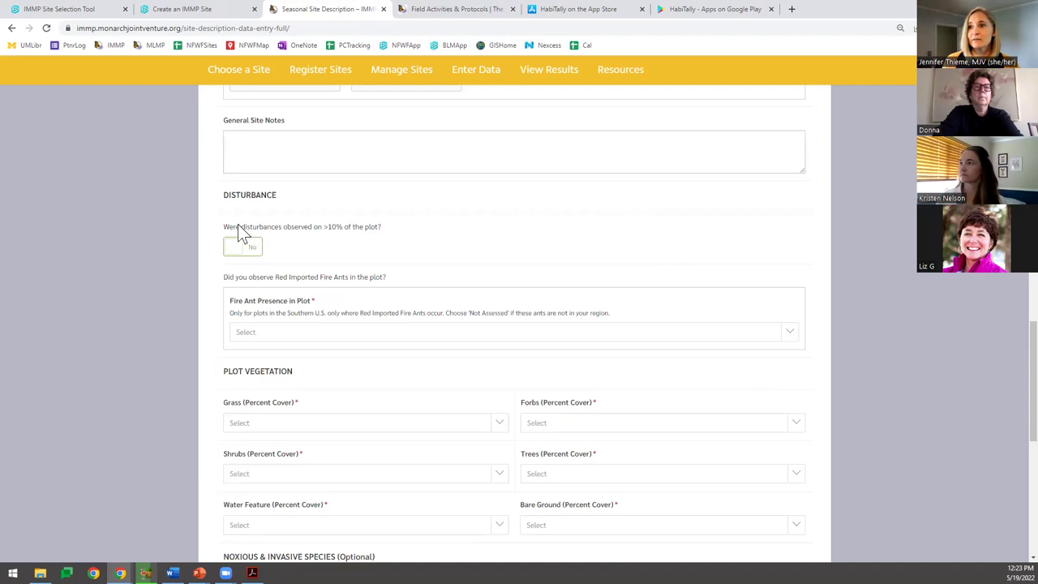
scroll(235, 215, "down", 1)
left_click(238, 197)
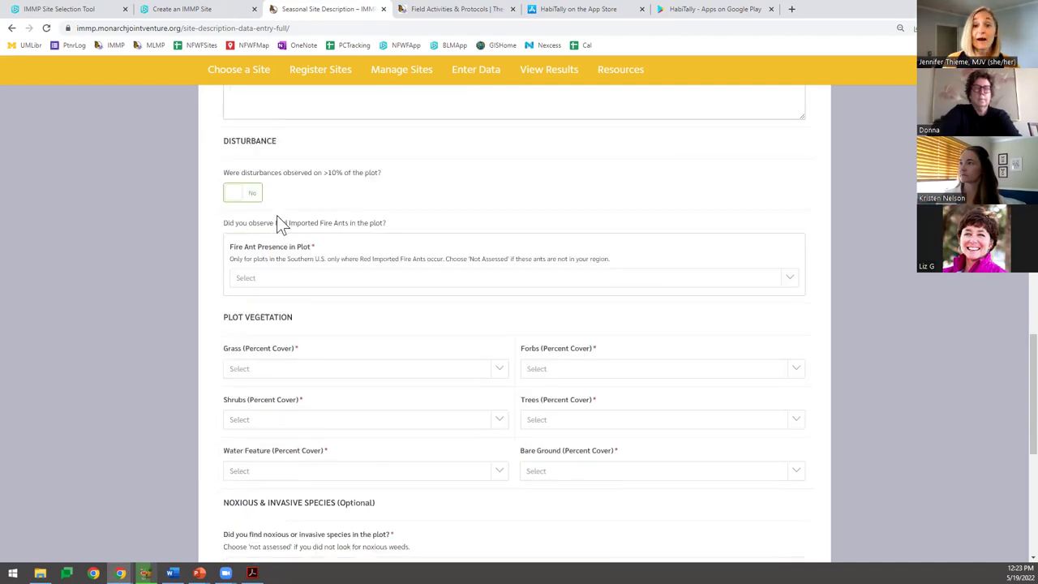
left_click(246, 196)
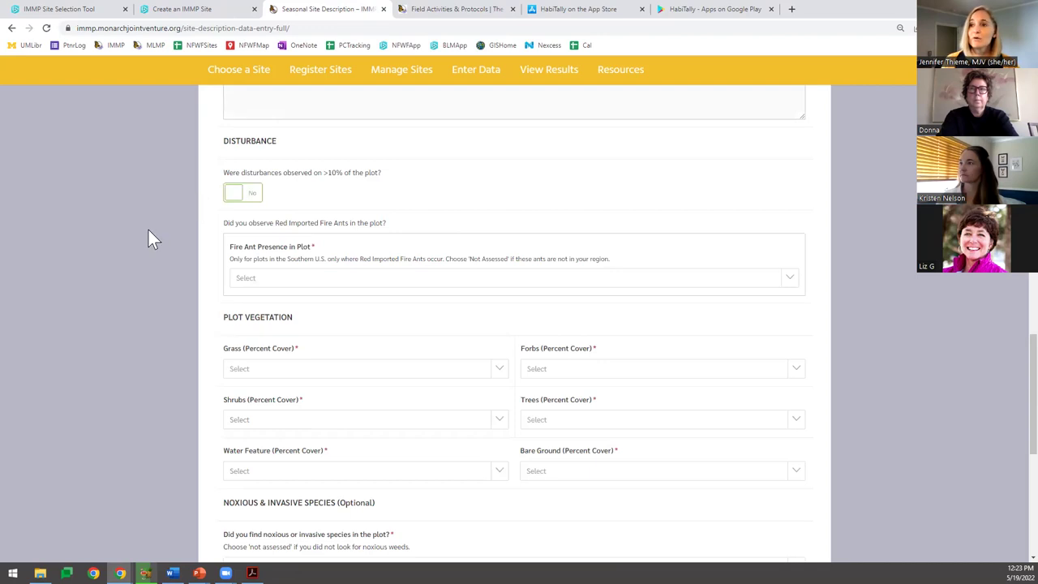
scroll(247, 231, "down", 1)
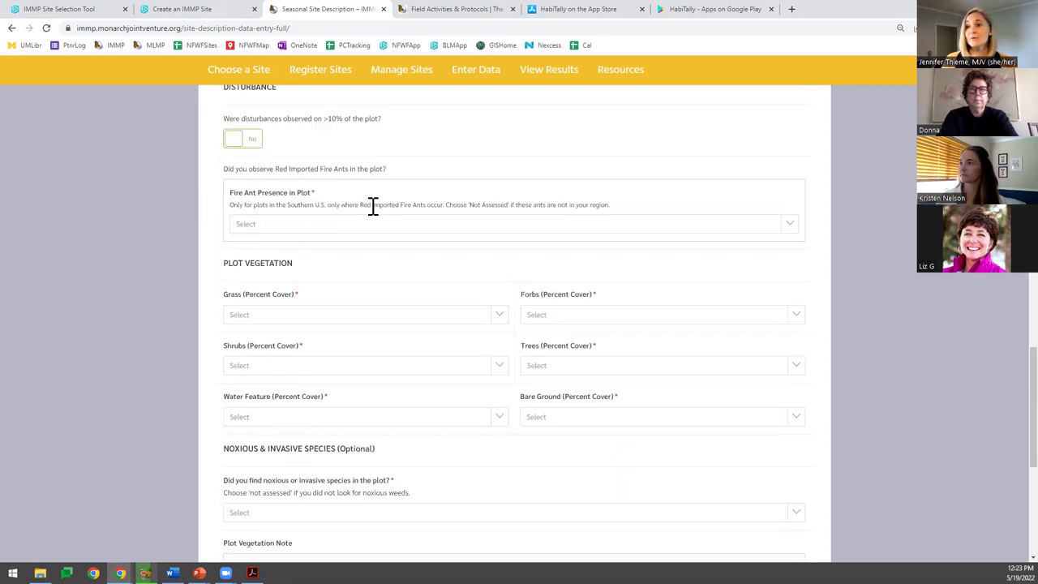
left_click(334, 230)
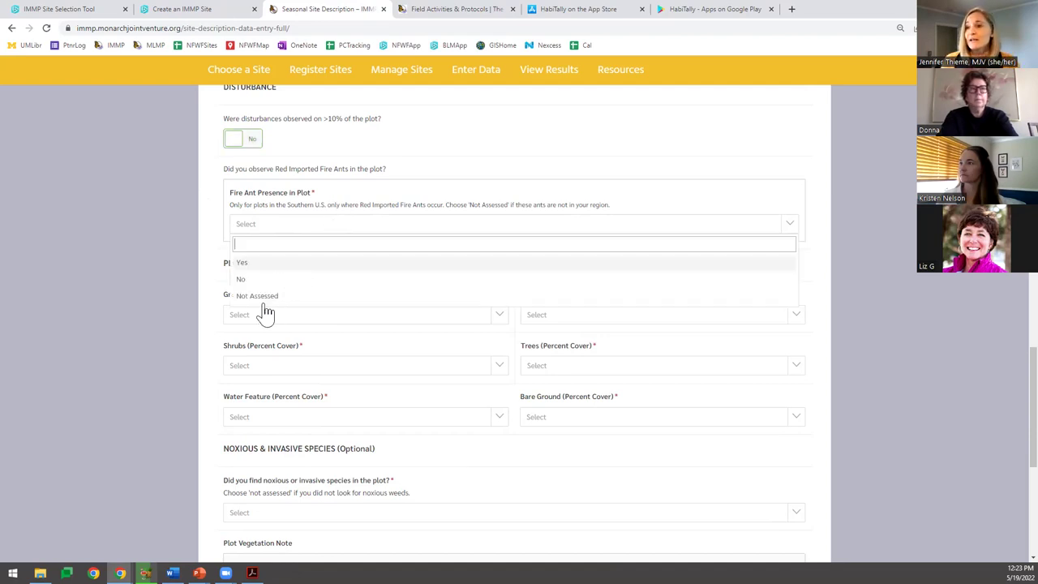
left_click(262, 296)
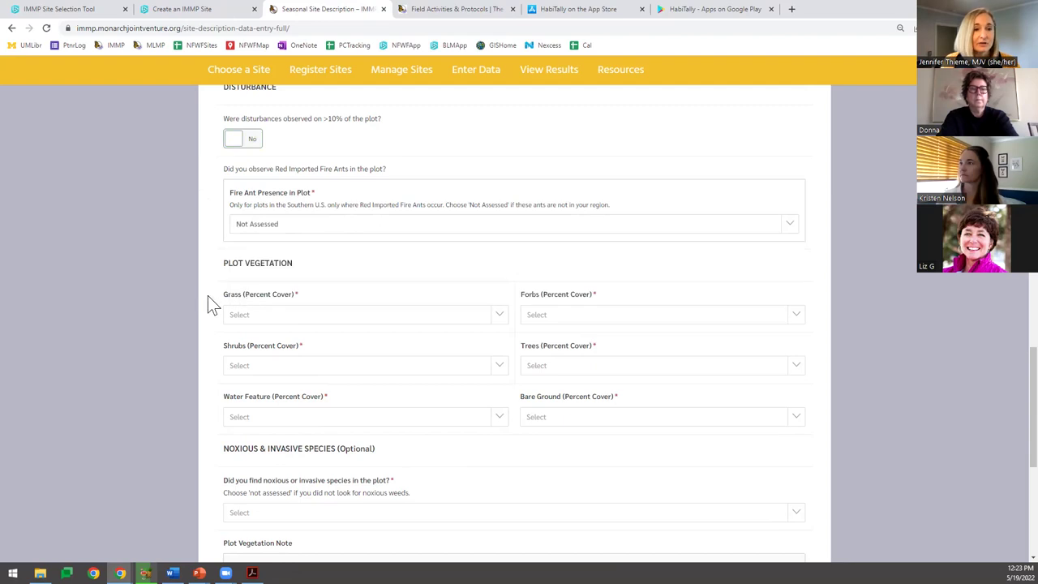
scroll(162, 272, "down", 1)
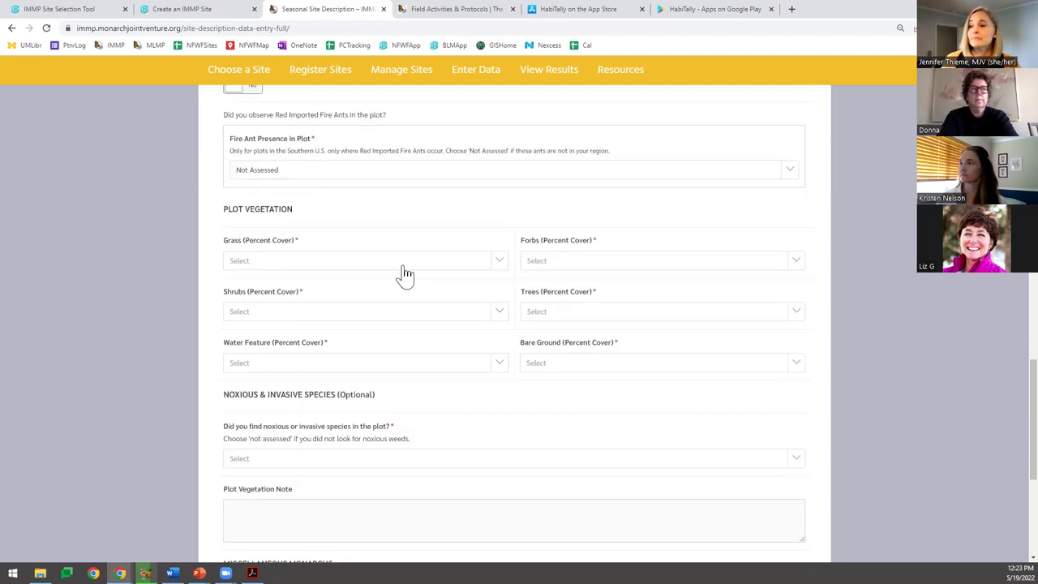
Set Grass and Forbs cover to 11-25%, Shrubs to 1-10%, and Trees to None.
left_click(503, 268)
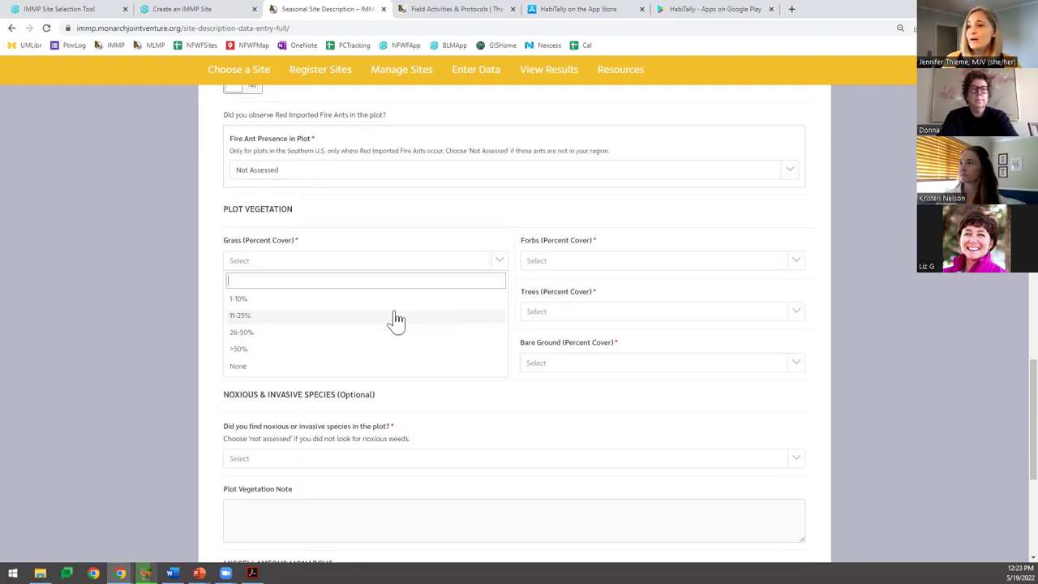
left_click(585, 285)
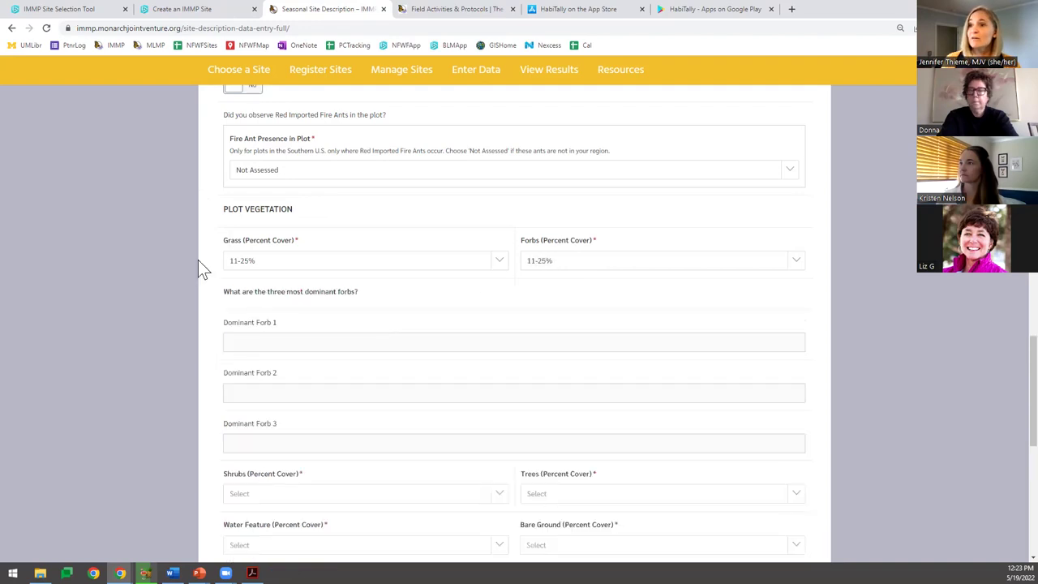
scroll(198, 259, "down", 5)
scroll(196, 259, "up", 2)
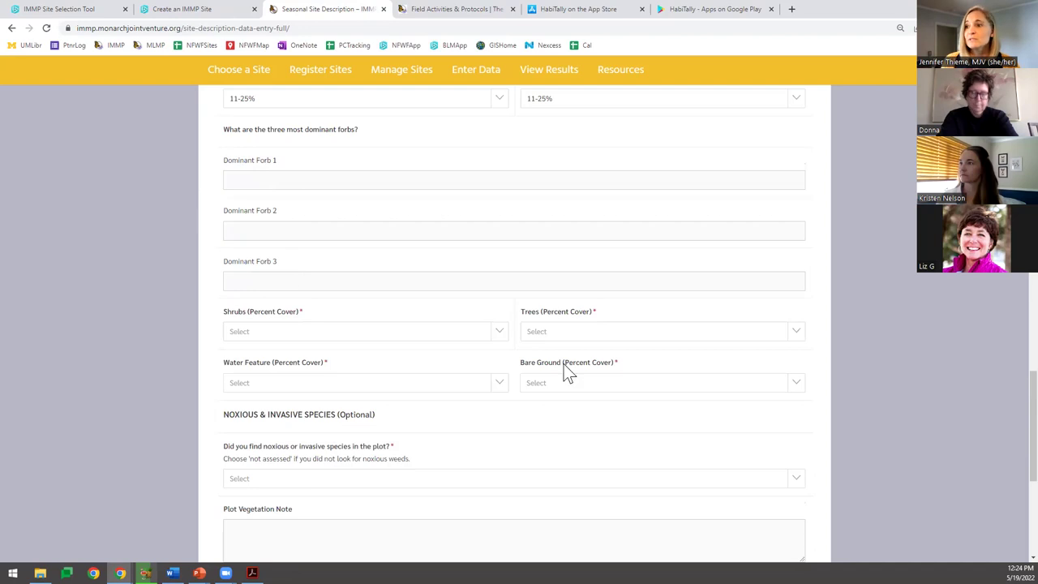
left_click(316, 333)
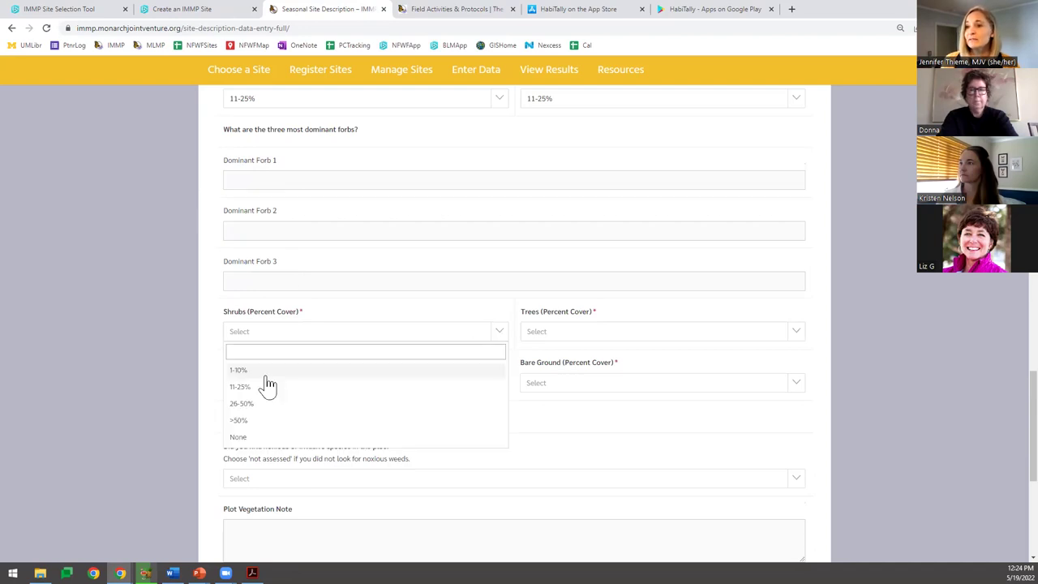
left_click(447, 336)
left_click(565, 334)
left_click(535, 369)
Set Water Feature to None, Bare Ground to 1-10%, and noxious species to Not Assessed.
scroll(48, 219, "down", 3)
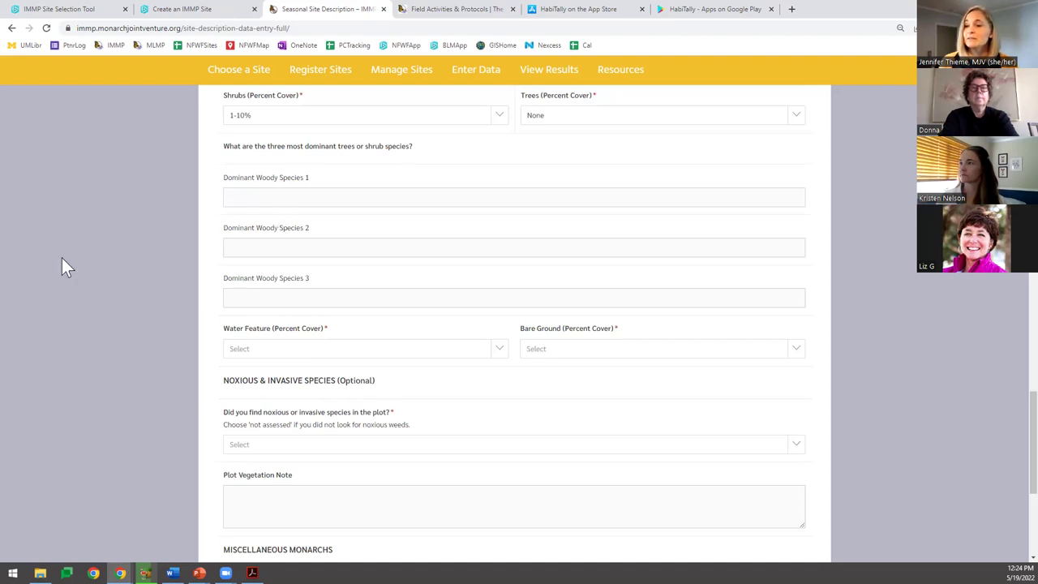
scroll(496, 249, "down", 2)
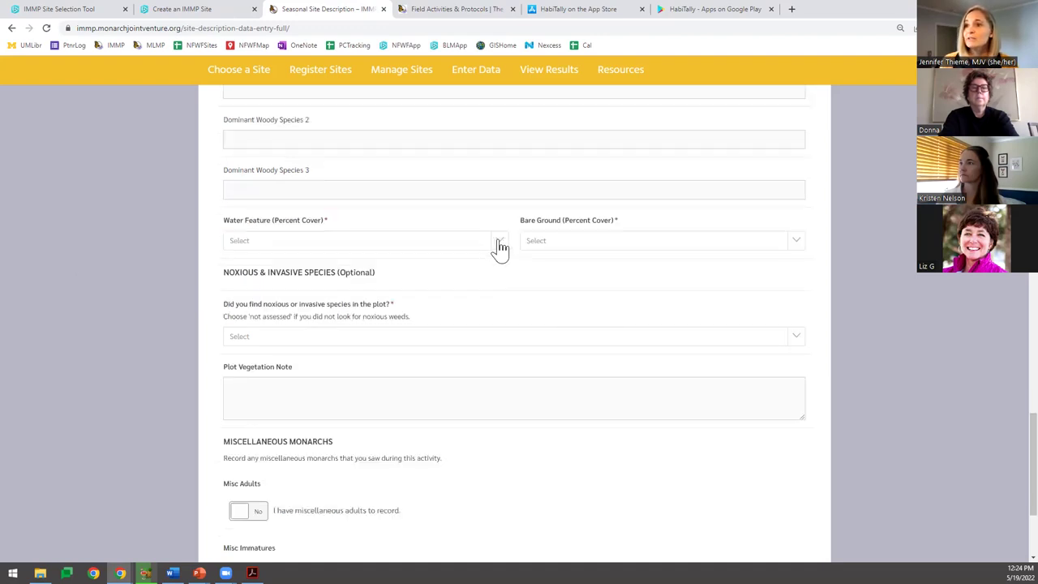
left_click(499, 248)
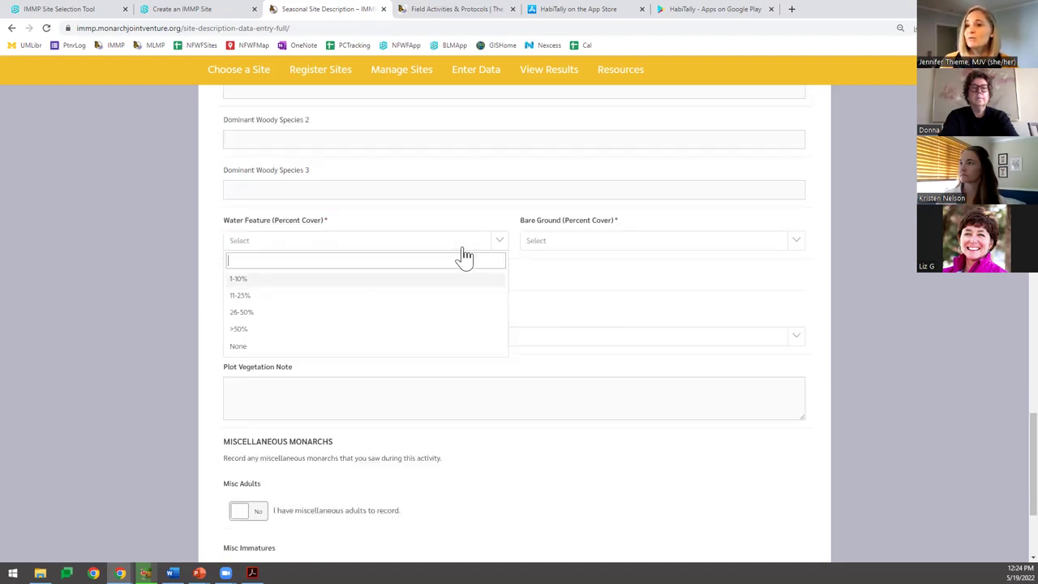
left_click(261, 346)
left_click(559, 256)
left_click(556, 284)
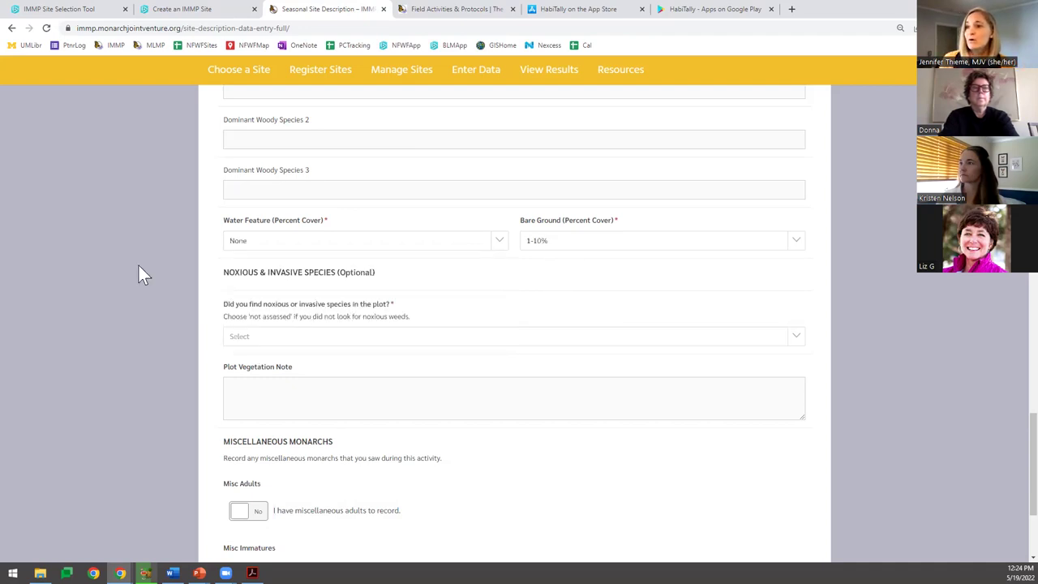
scroll(274, 235, "down", 2)
left_click(274, 235)
left_click(281, 300)
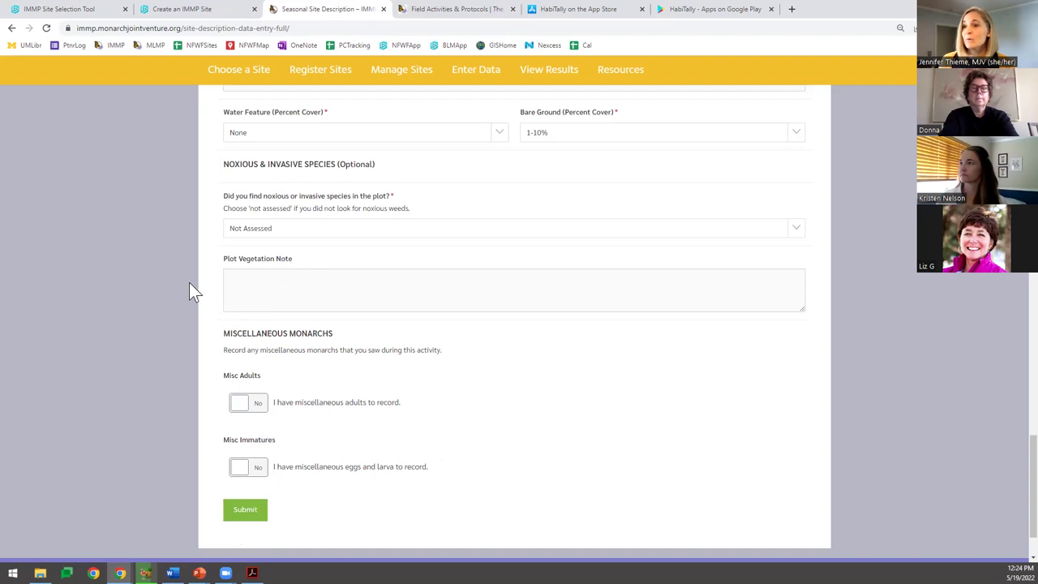
Submit the site description, return to data entry, and advance the webinar to the portal login slide.
scroll(189, 282, "down", 1)
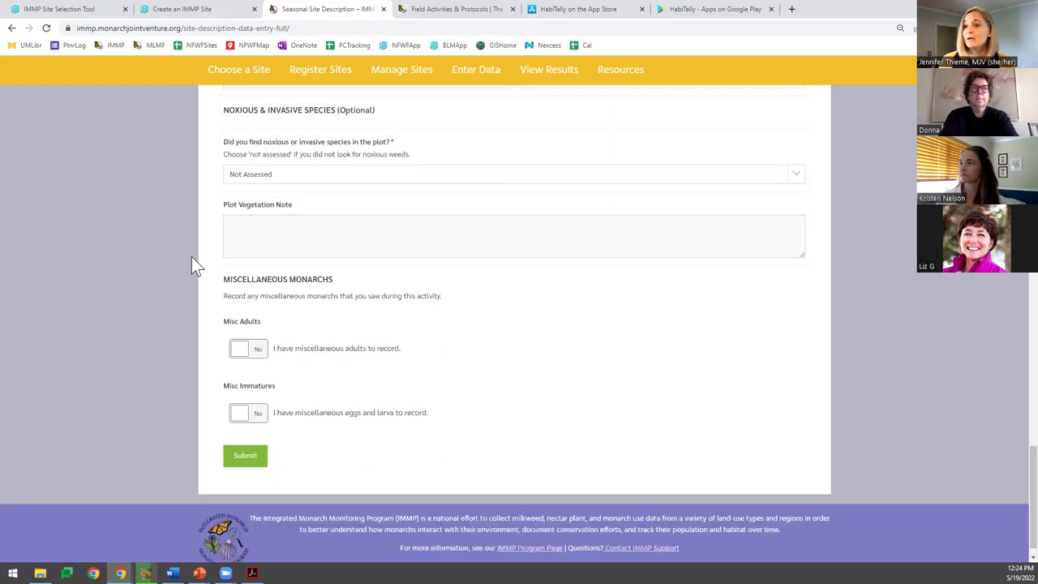
left_click(232, 460)
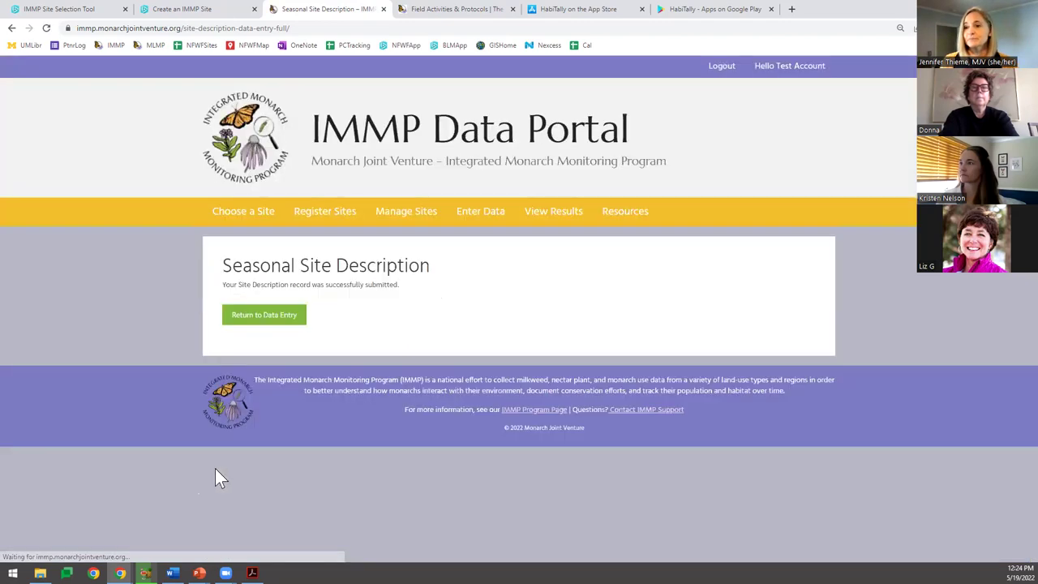
left_click(274, 318)
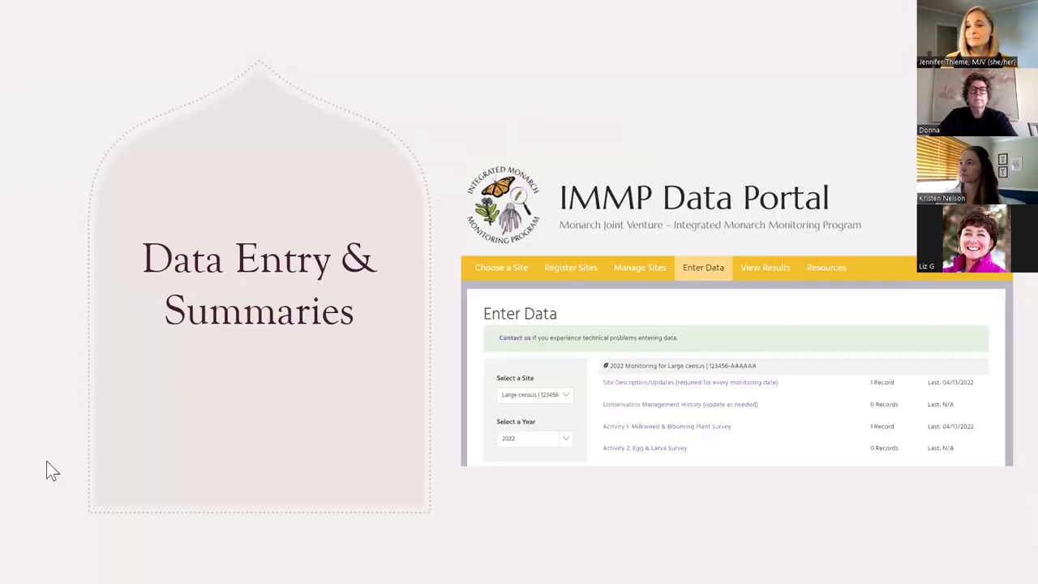
key("Right")
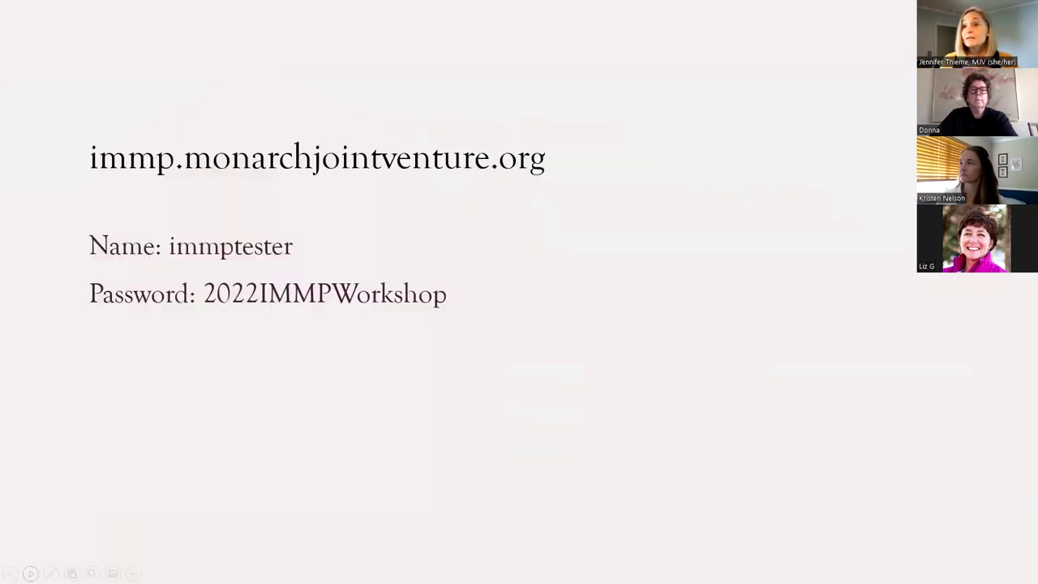